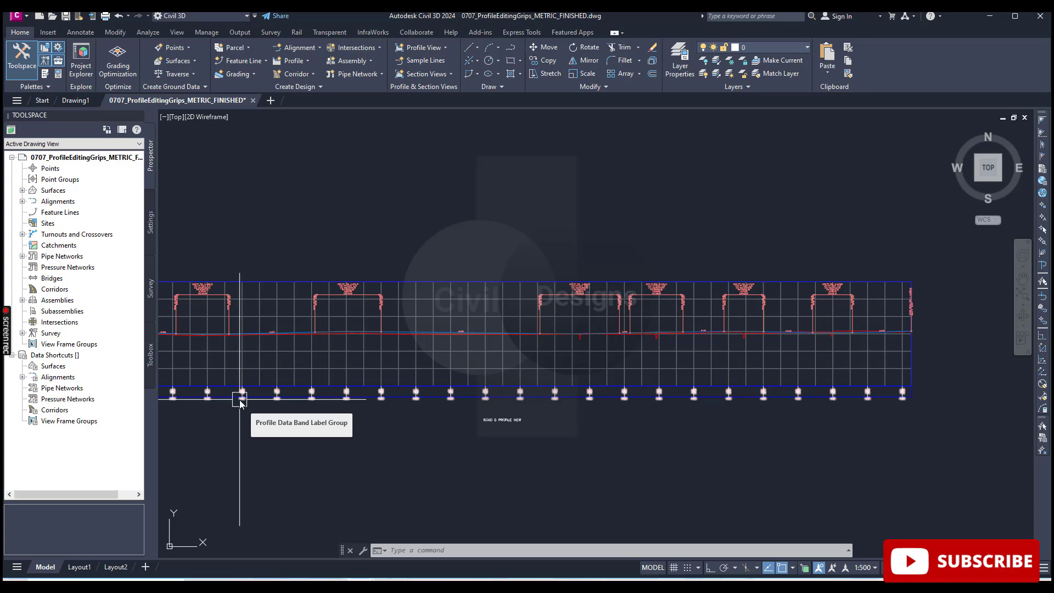
Open the Geometry Editor for the ROAD D FG design profile and dismiss the event list, keeping the layout tools clear of the ribbon.
scroll(512, 447, up, 4)
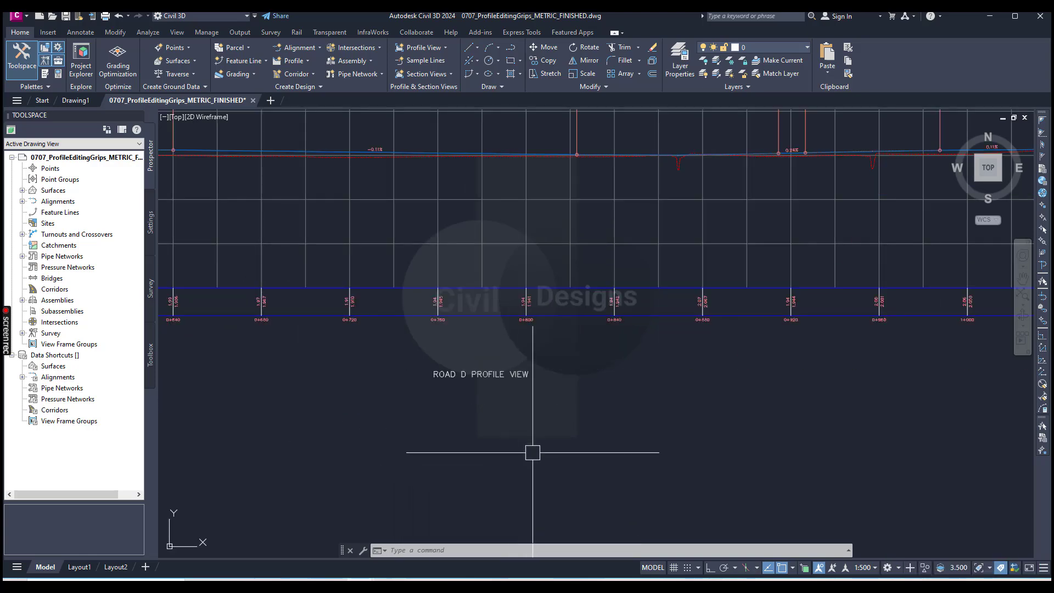
scroll(533, 452, down, 4)
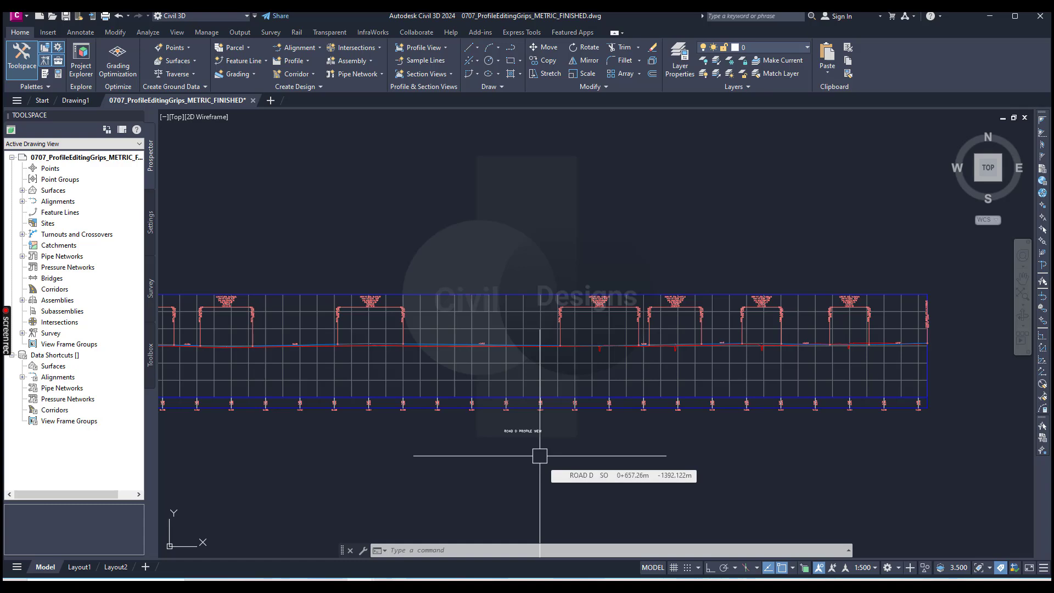
scroll(540, 456, down, 2)
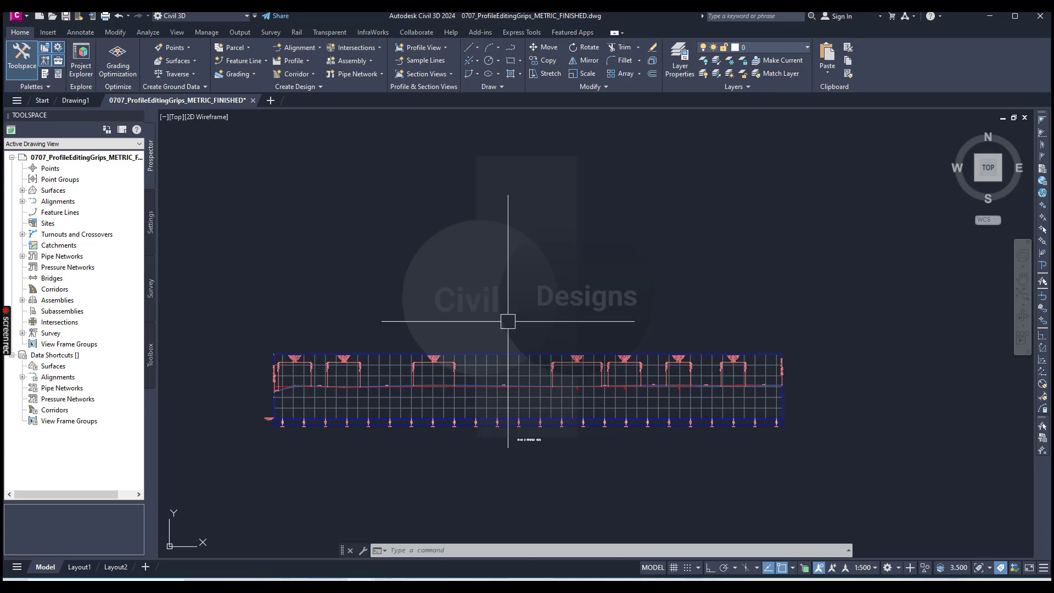
scroll(561, 432, up, 2)
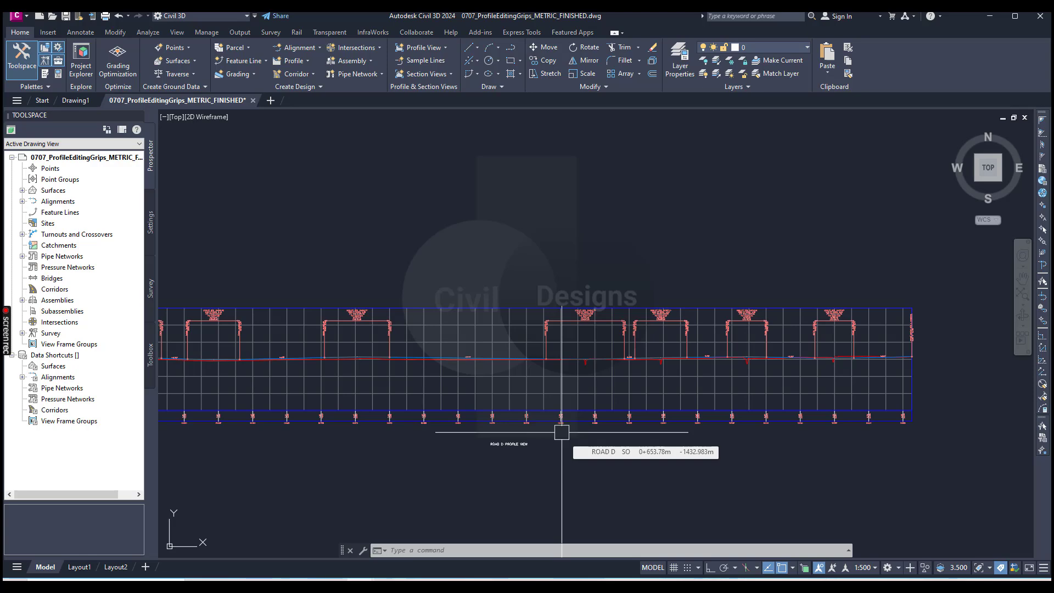
scroll(423, 354, up, 6)
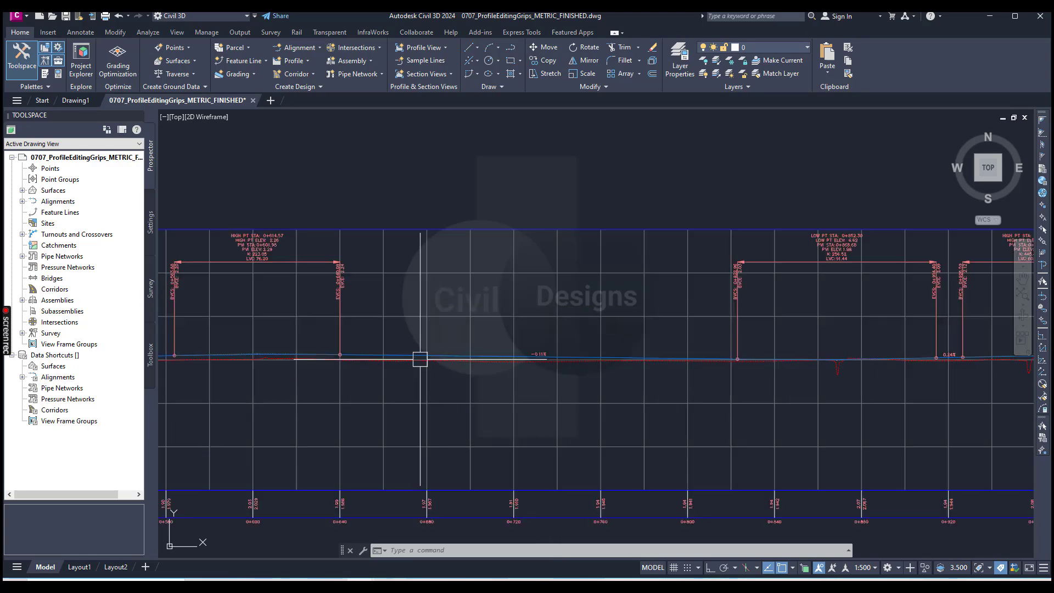
click(434, 346)
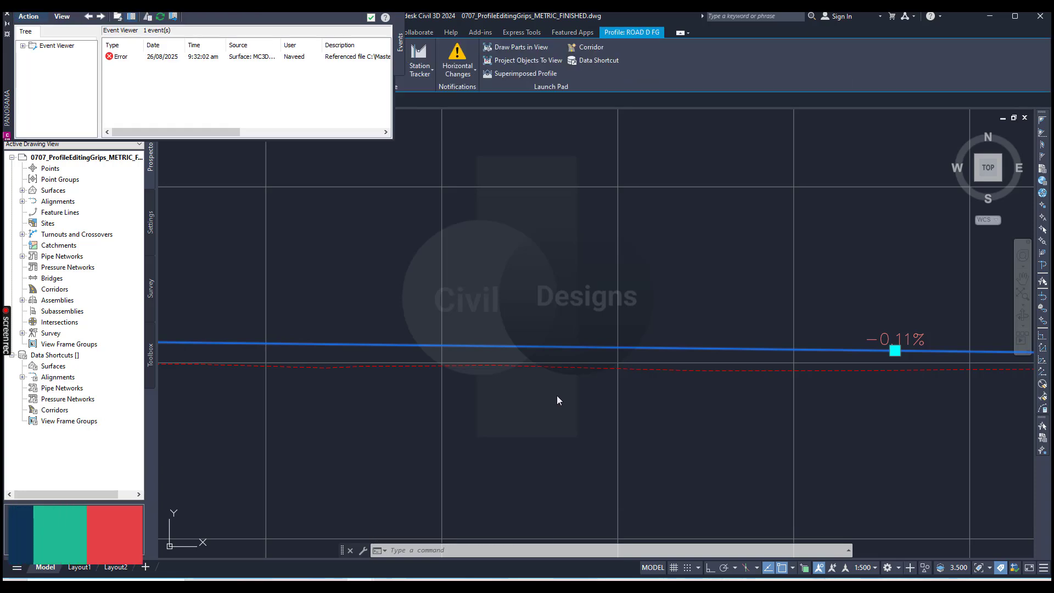
scroll(558, 397, down, 4)
click(8, 15)
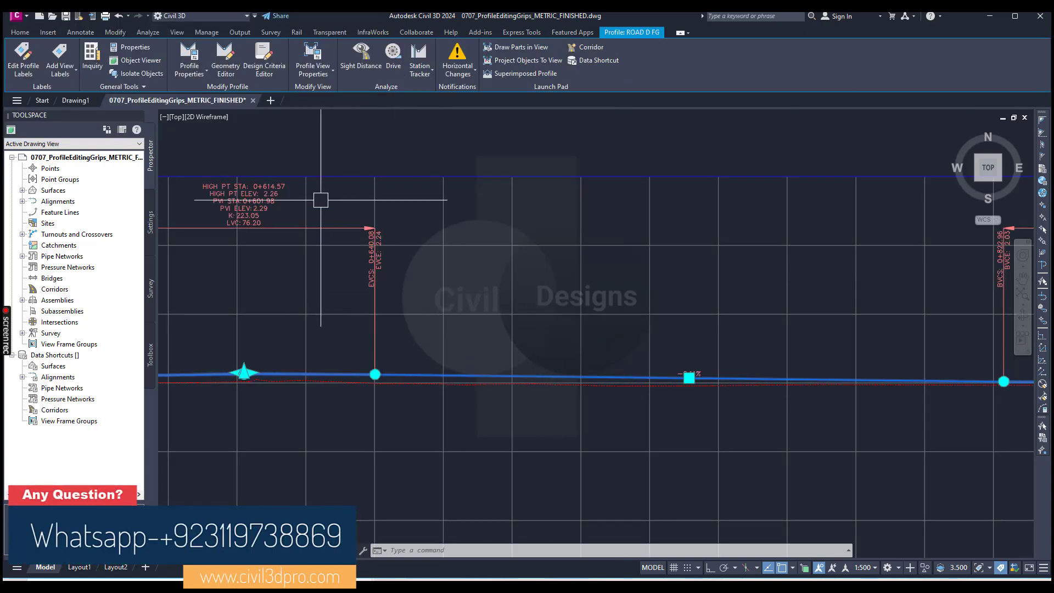
click(230, 59)
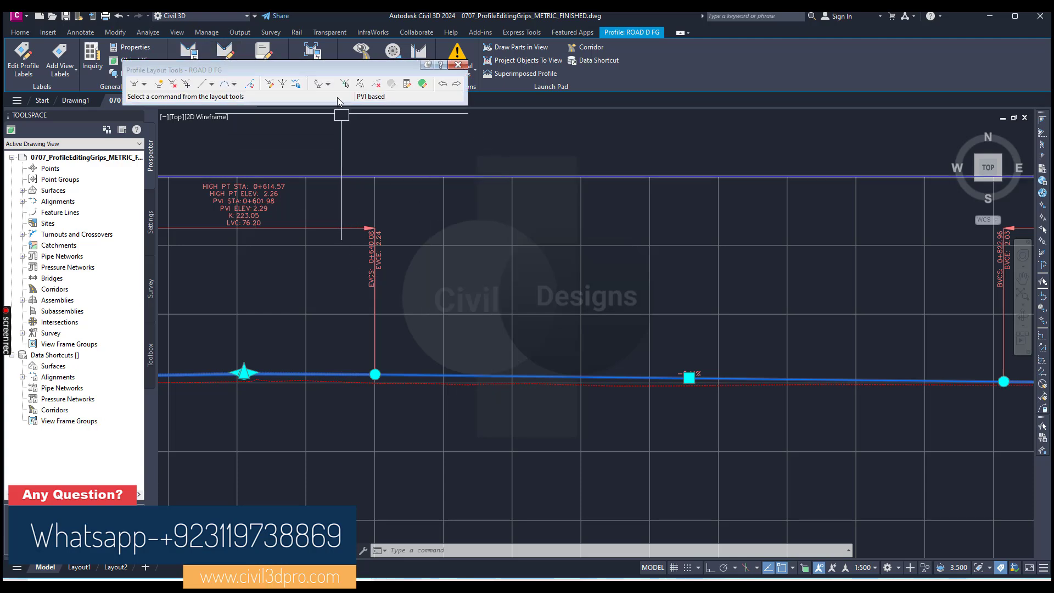
drag(334, 70, 334, 91)
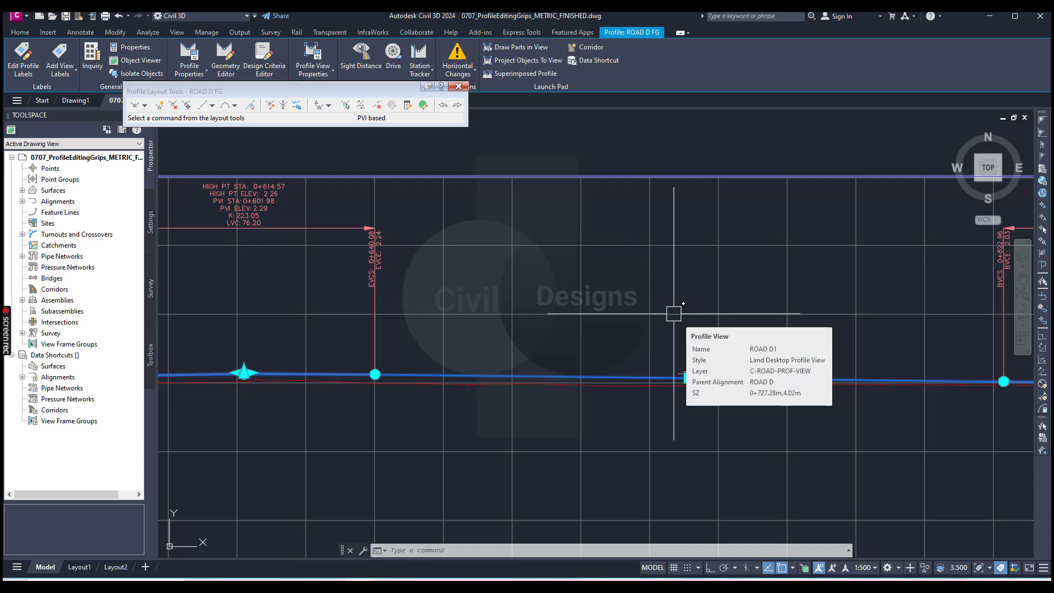
Delete the vertical curve entity around PVI station 0+957.07 from the ROAD D FG profile.
click(376, 106)
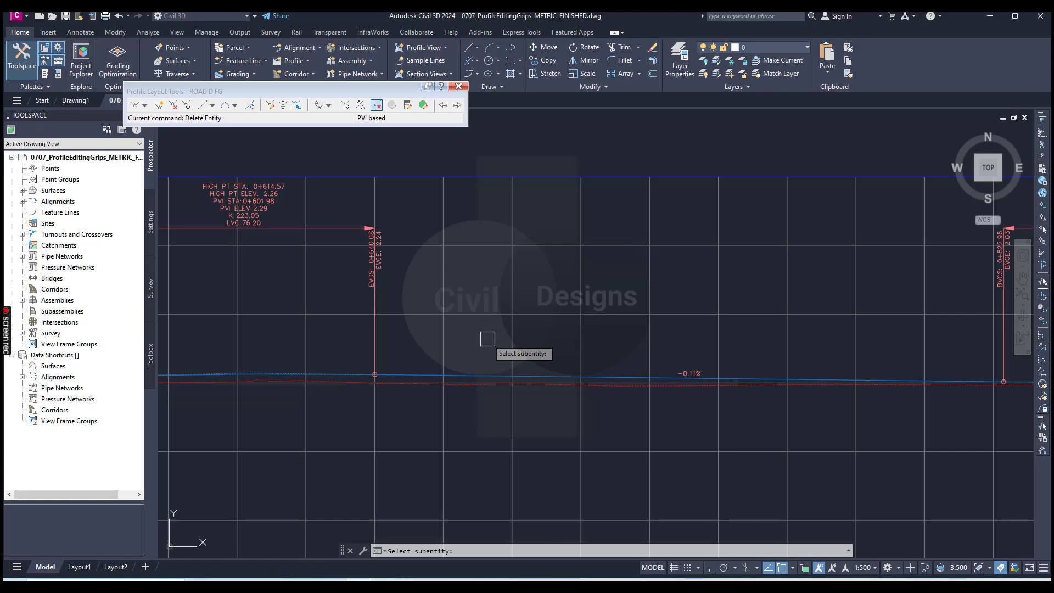
scroll(479, 350, down, 4)
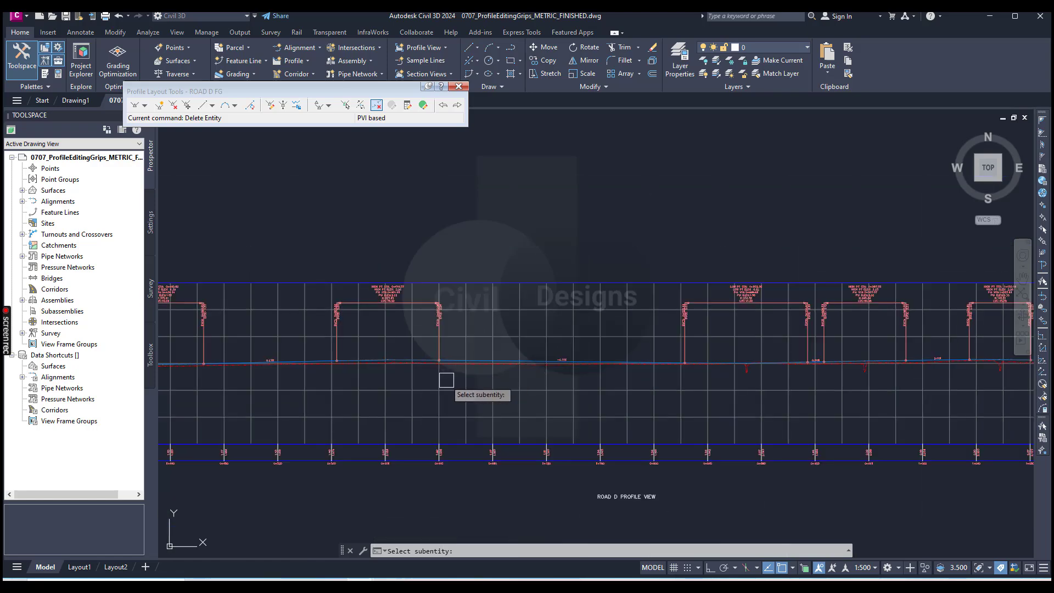
middle_drag(933, 353, 730, 375)
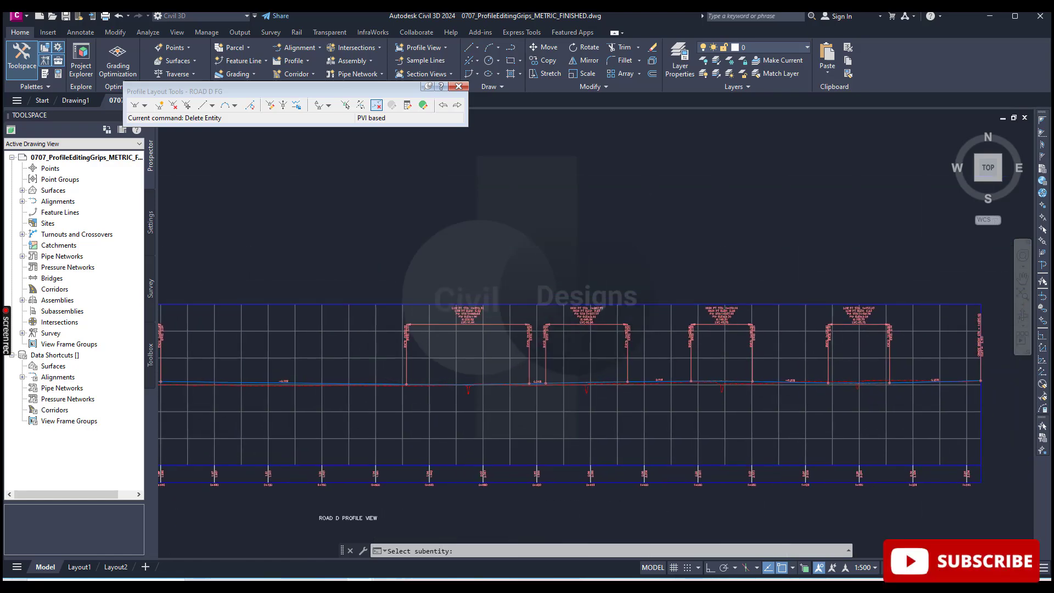
scroll(588, 330, up, 6)
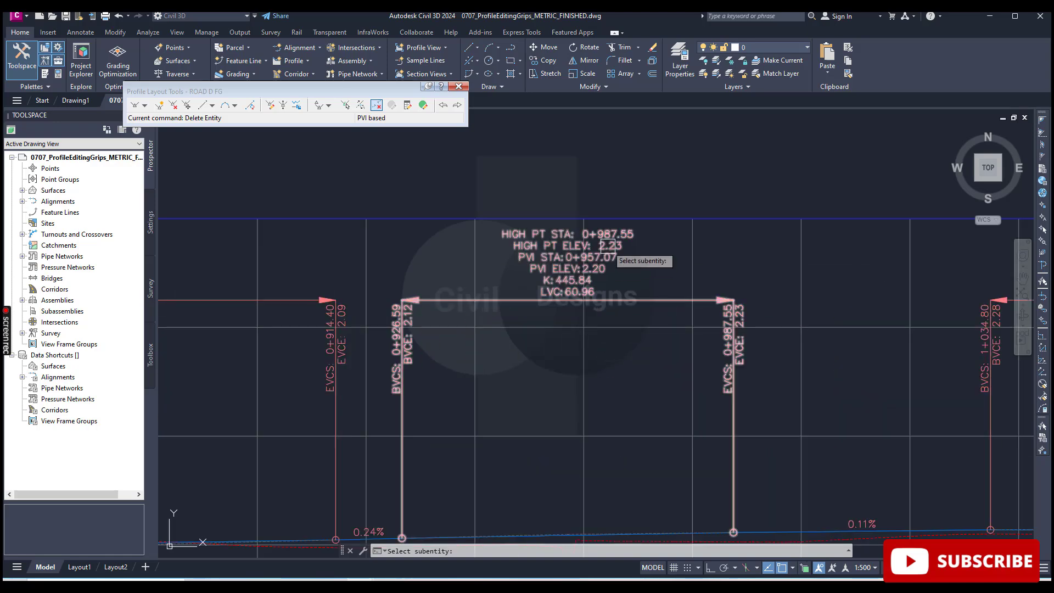
scroll(595, 269, down, 5)
scroll(571, 401, up, 8)
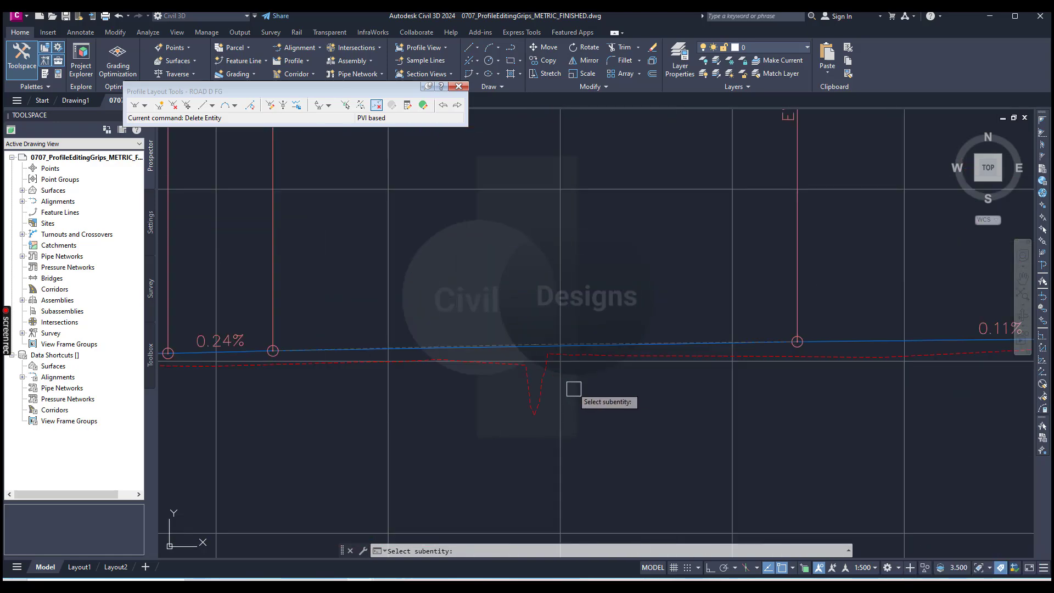
scroll(533, 347, up, 6)
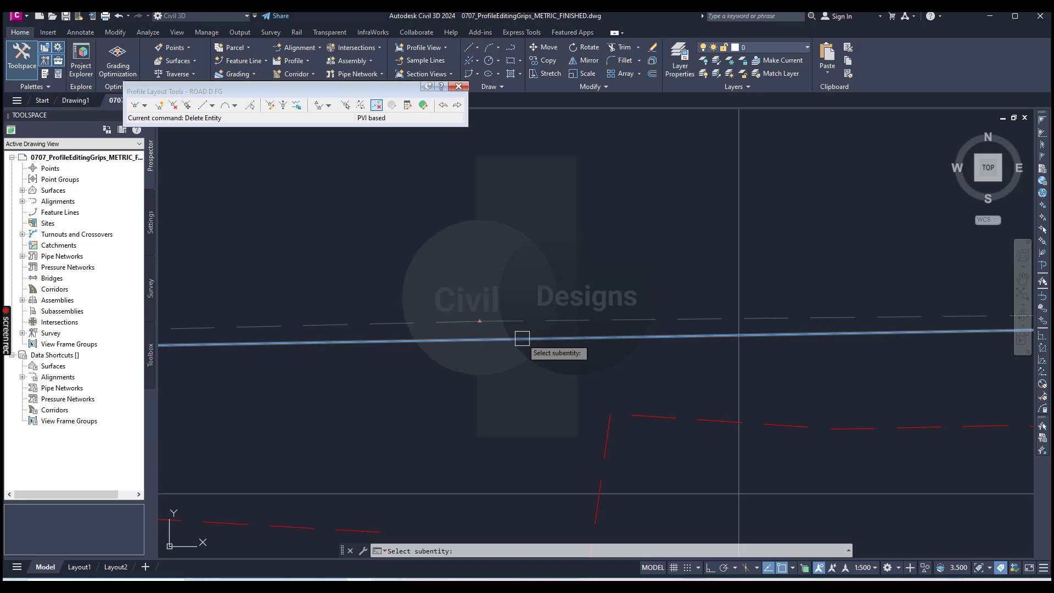
click(522, 339)
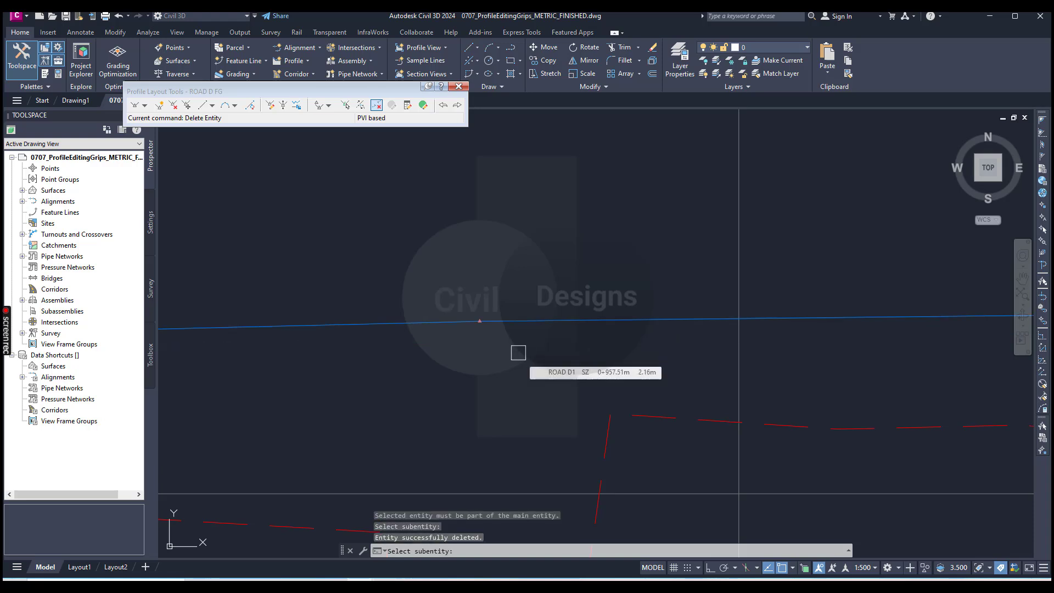
key(Return)
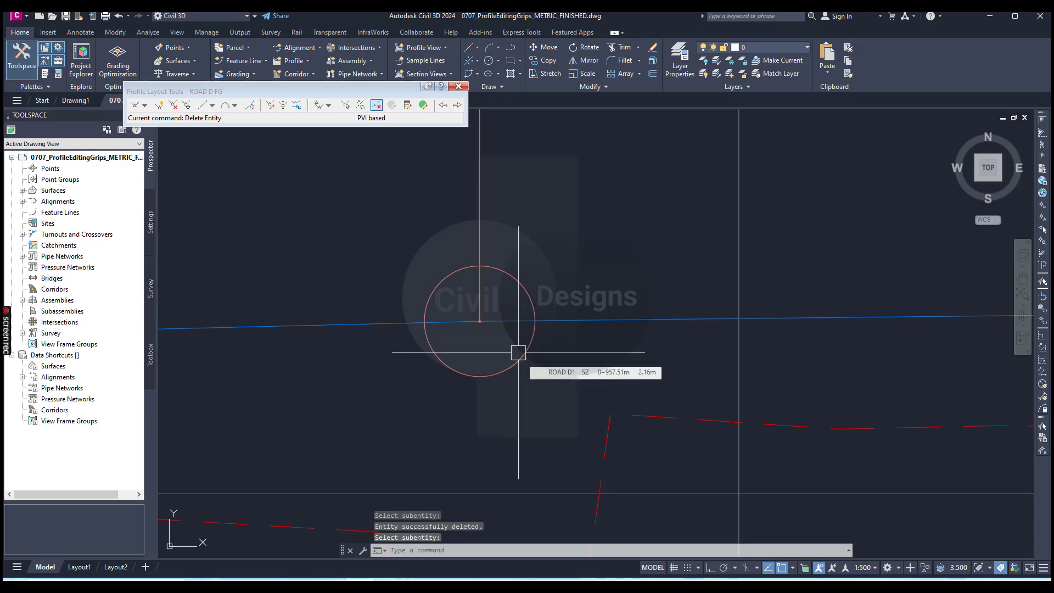
Delete the PVI at the grade break at station 0+957.07 from the ROAD D FG profile.
scroll(557, 393, up, 5)
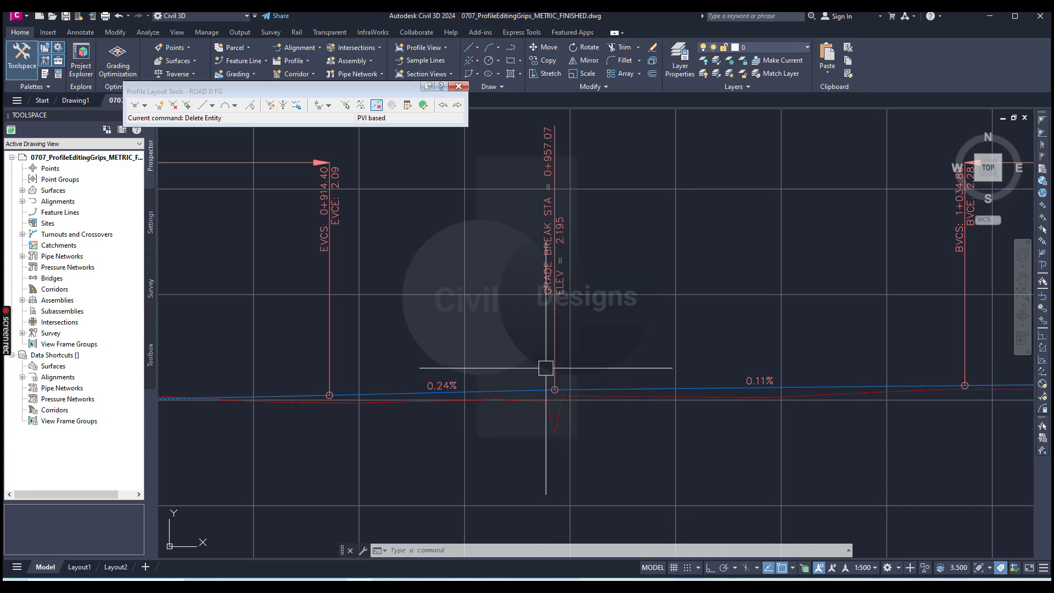
scroll(549, 420, down, 2)
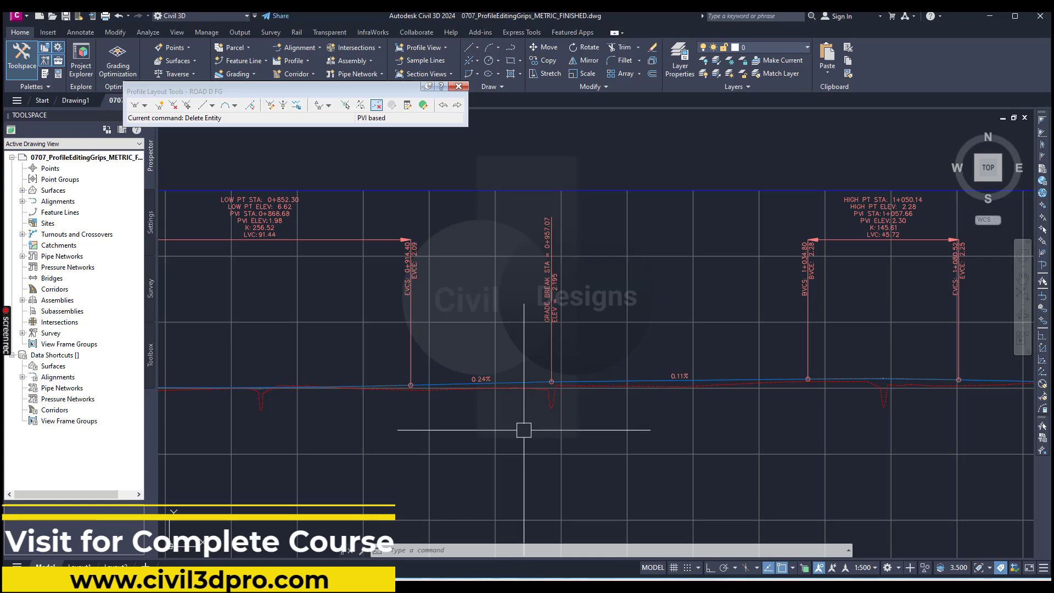
click(173, 104)
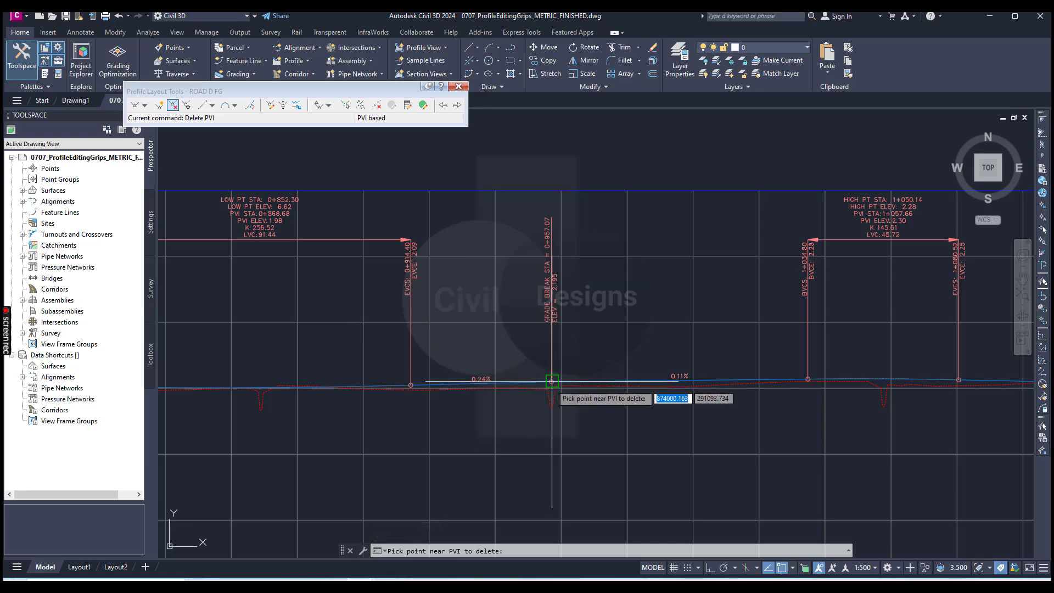
scroll(554, 381, up, 6)
click(515, 360)
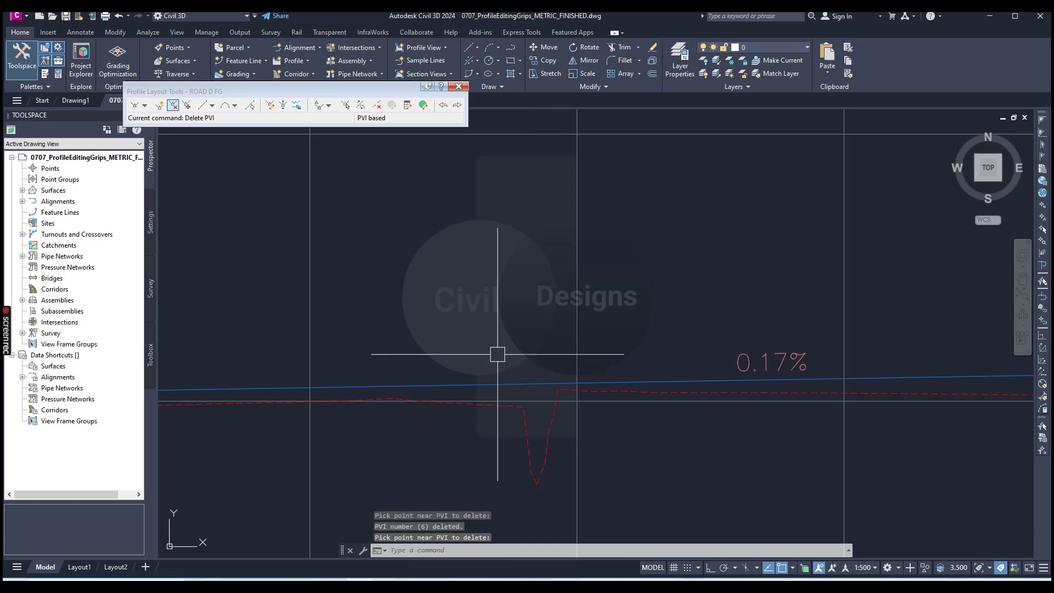
scroll(498, 354, down, 10)
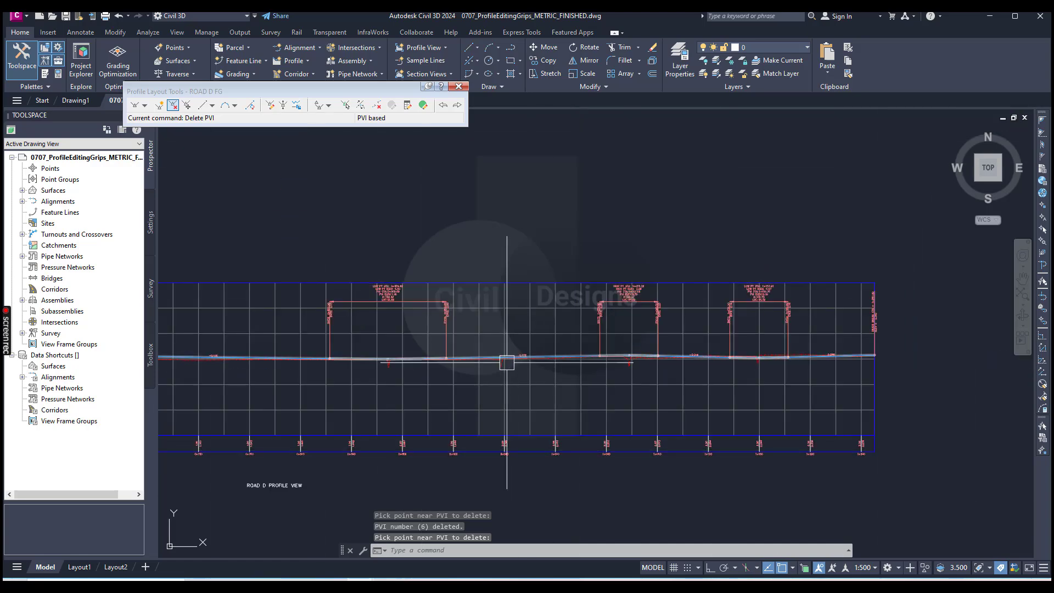
Insert a PVI in the ROAD D FG profile at station 731.52 and elevation 1.60, using the 'pse transparent command on the profile view.
scroll(498, 361, up, 6)
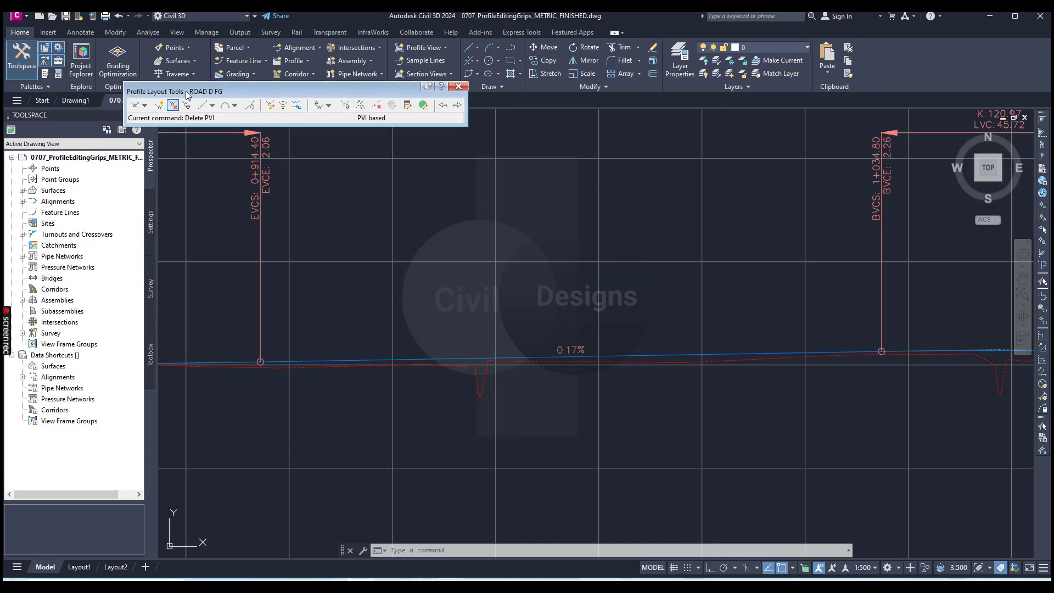
click(159, 104)
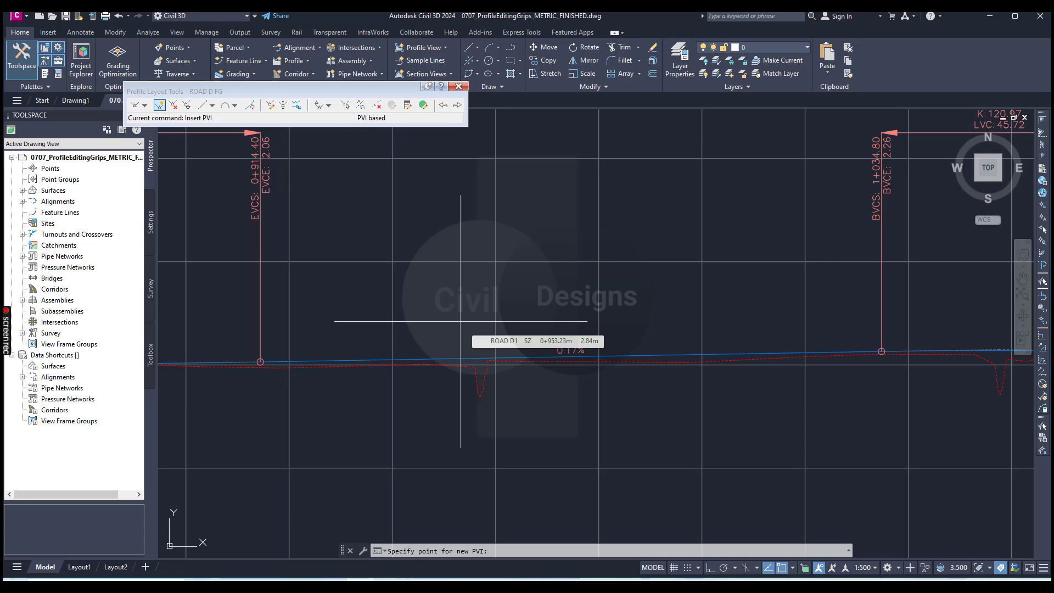
text(pse)
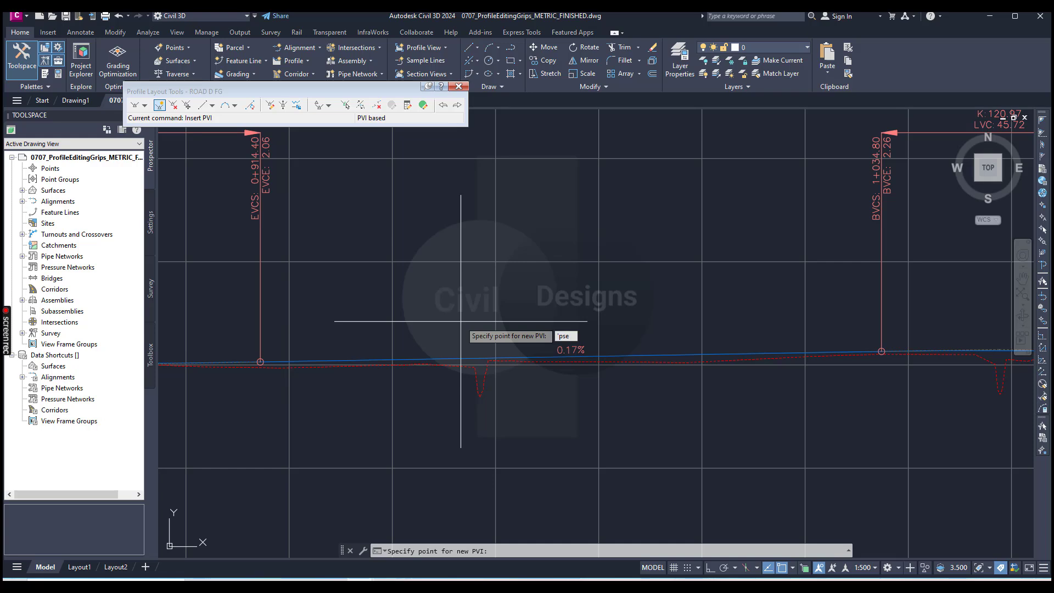
key(Return)
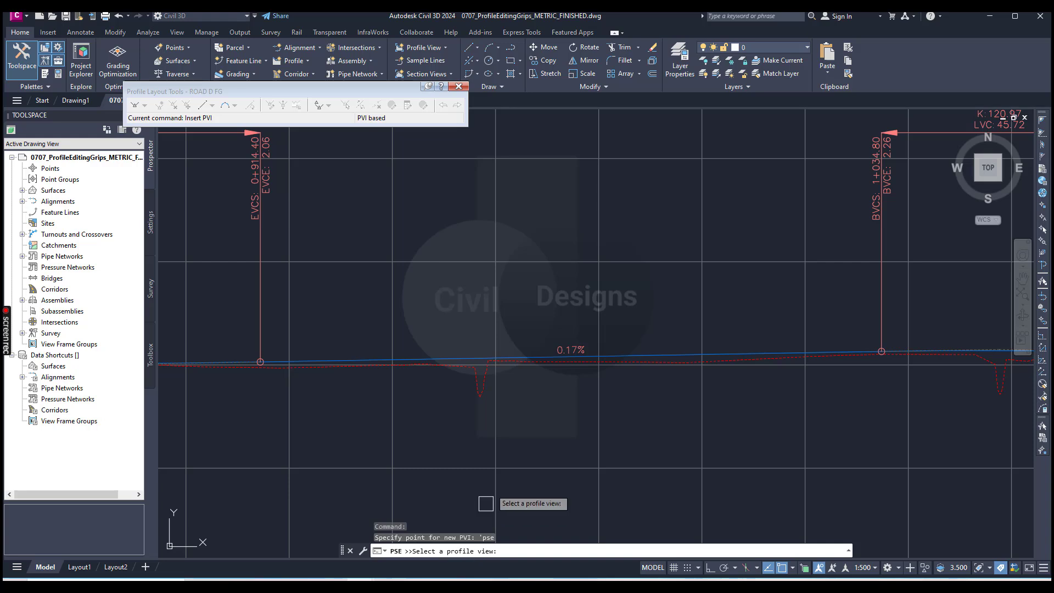
click(497, 423)
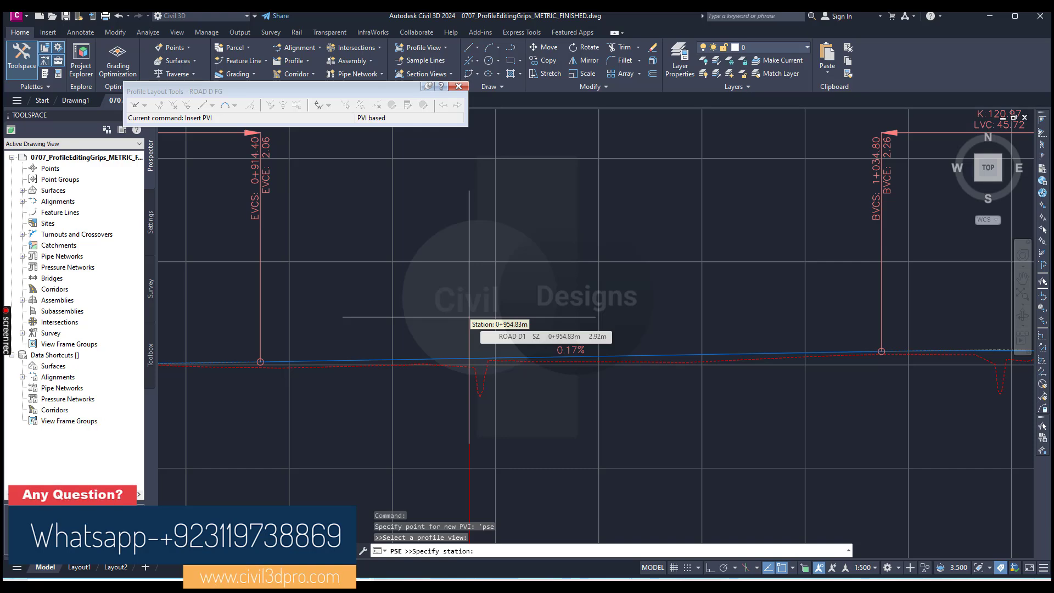
text(0)
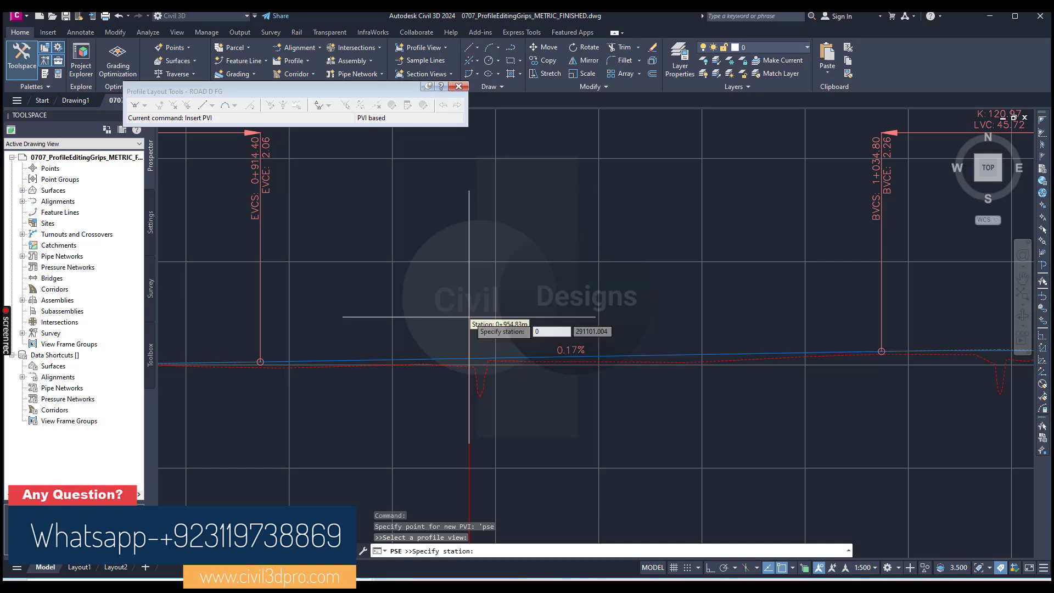
key(BackSpace)
text(7)
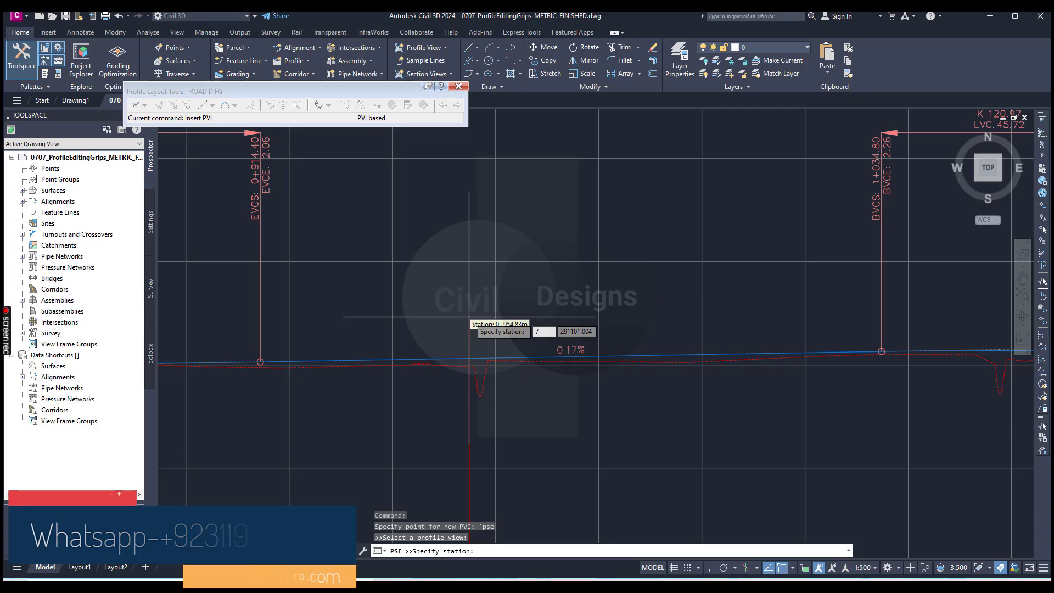
text(3)
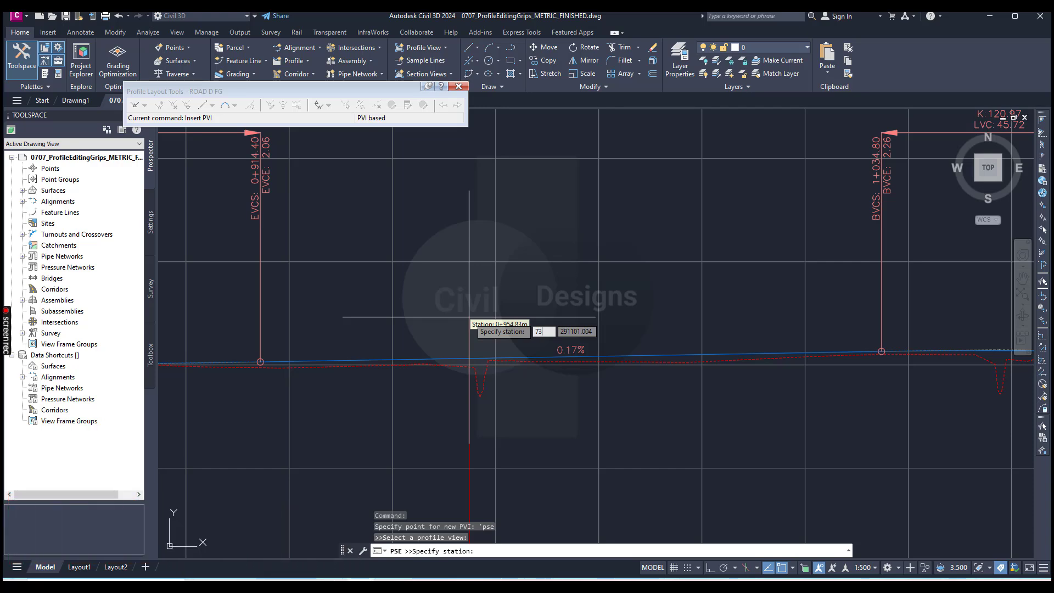
text(1.52)
key(Return)
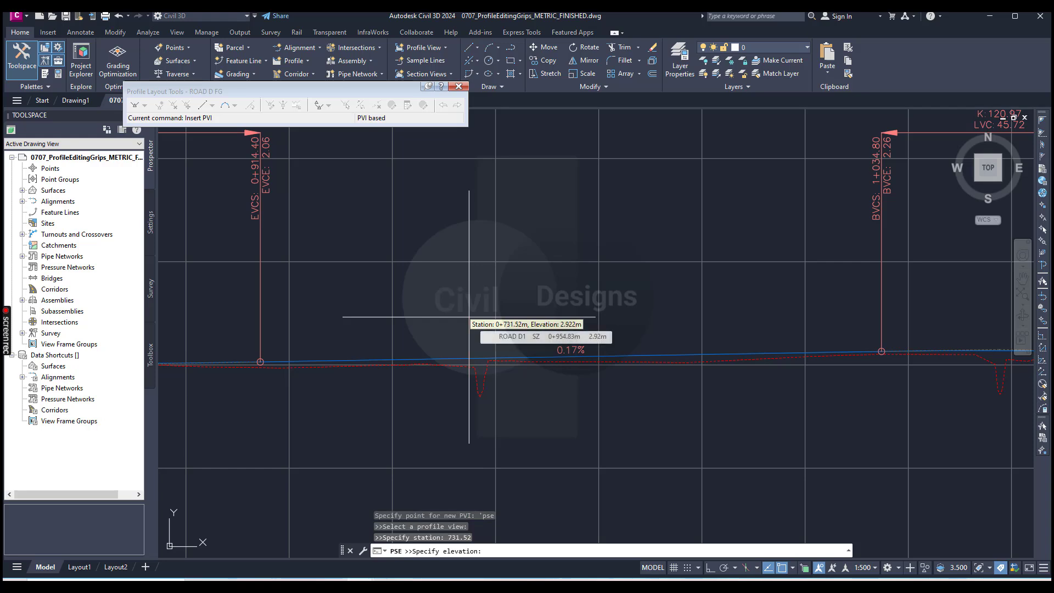
text(1.60)
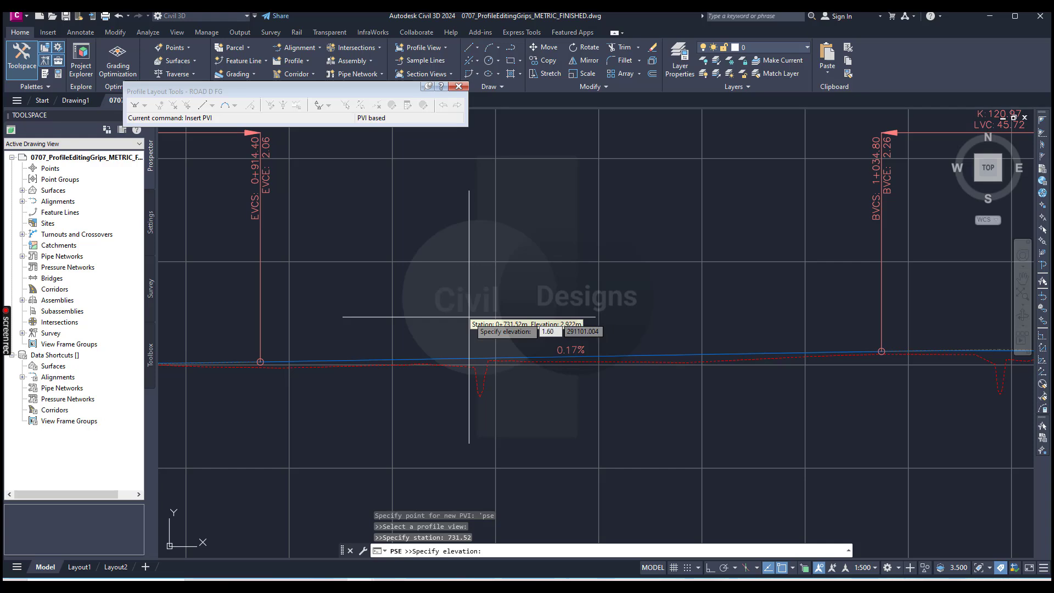
key(Return)
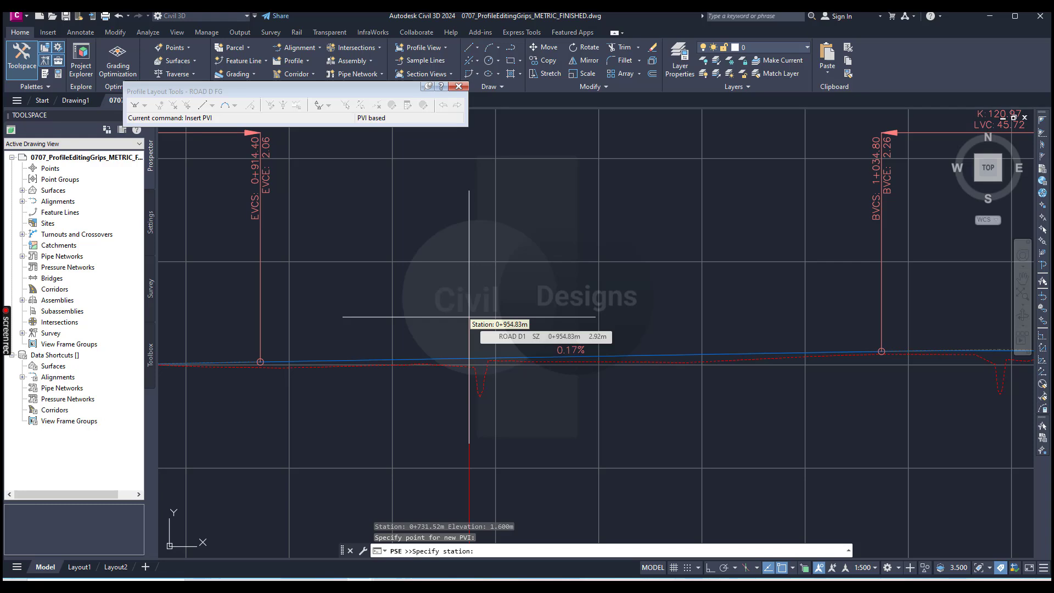
key(Escape)
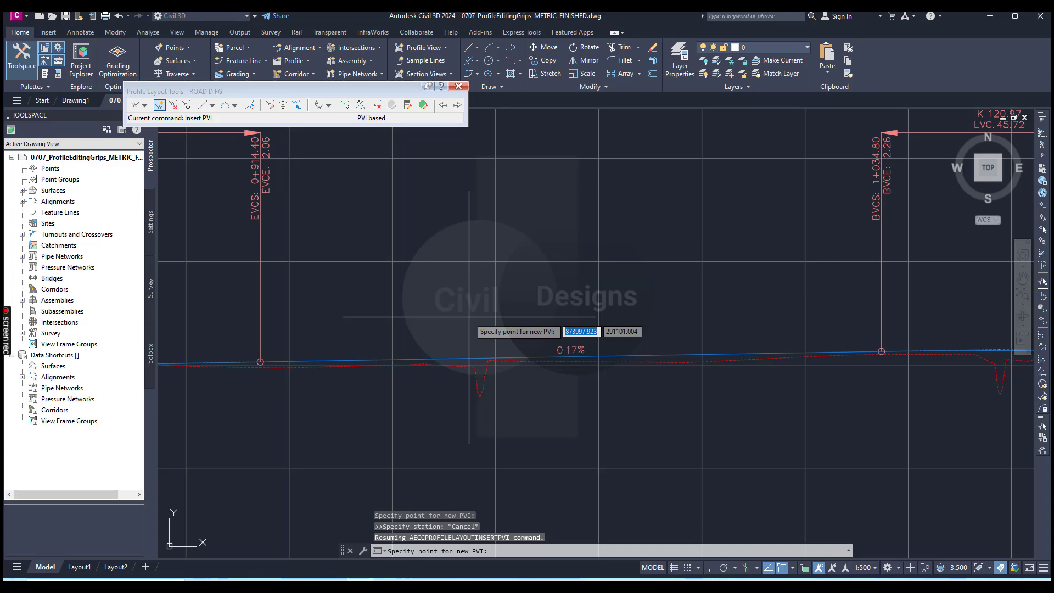
key(Escape)
scroll(469, 317, down, 5)
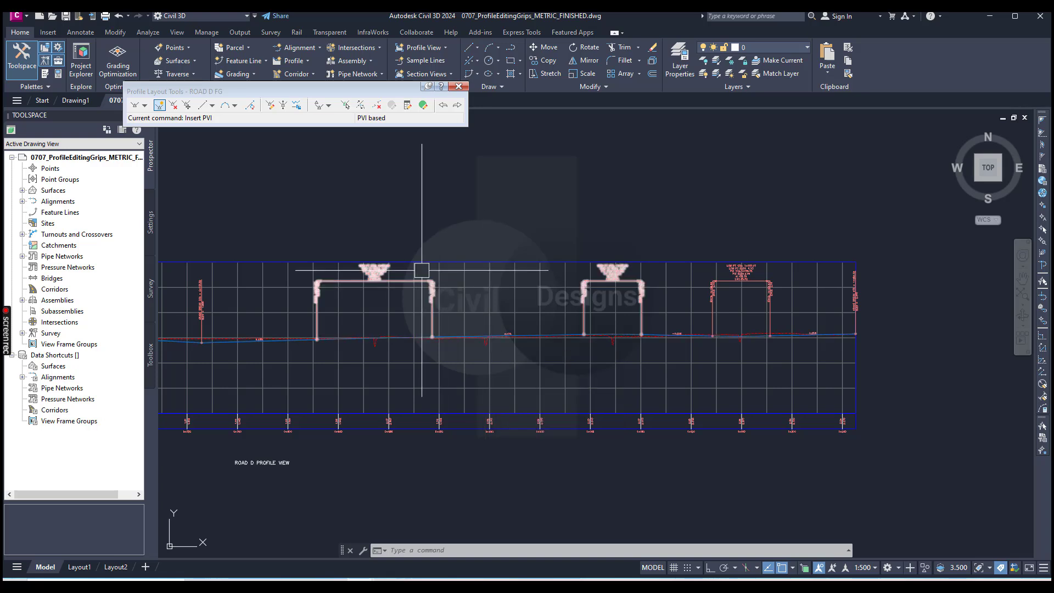
Add a free asymmetrical parabola (PVI based) at the station 0+731.52 grade break, with length1 45.72 m and length2 30.48 m.
click(235, 106)
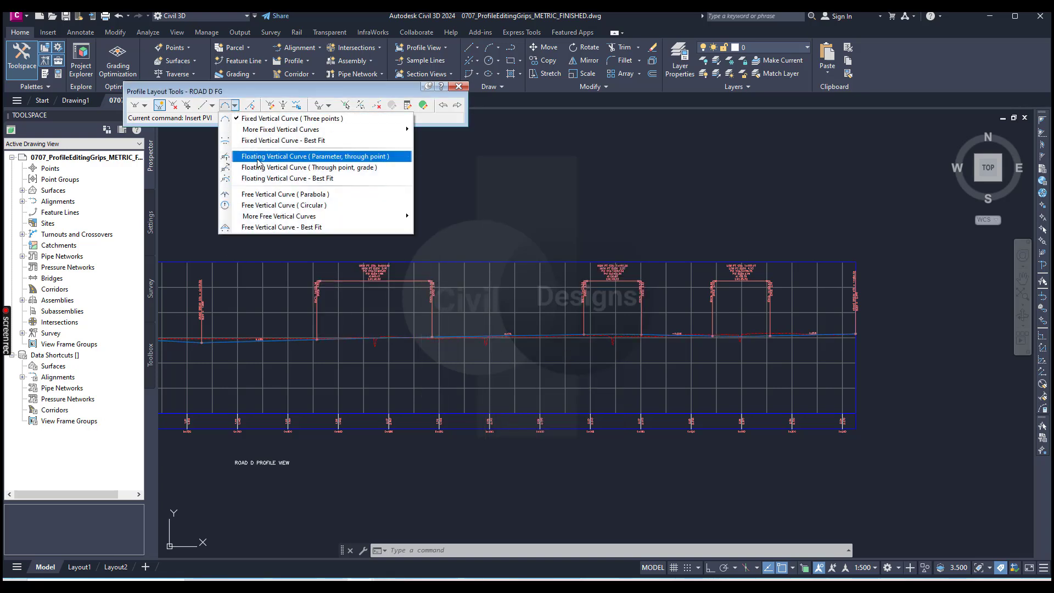
mouse_move(273, 218)
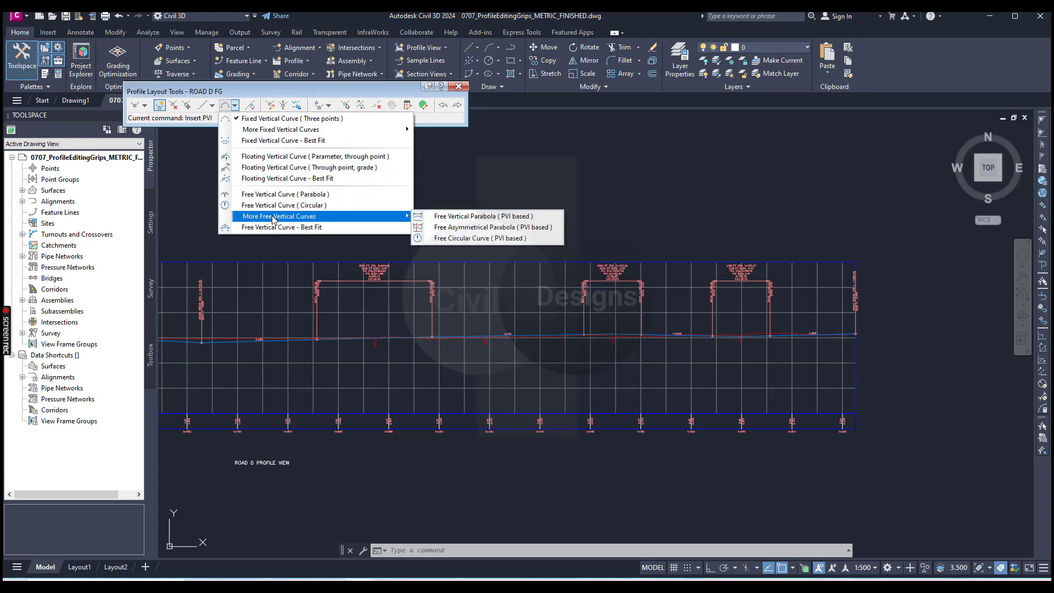
click(449, 227)
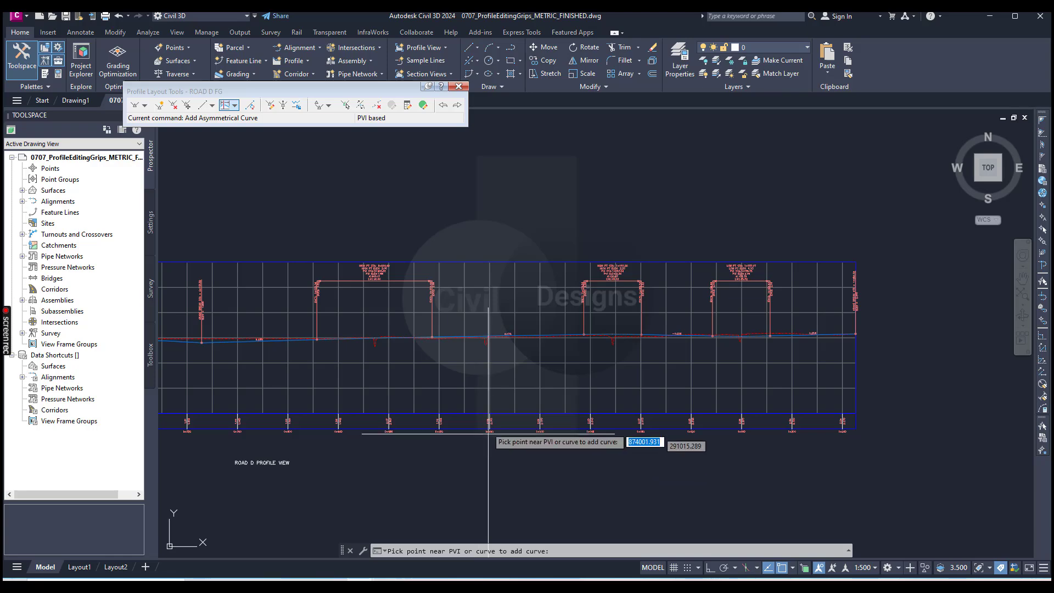
scroll(373, 302, up, 5)
scroll(381, 350, down, 2)
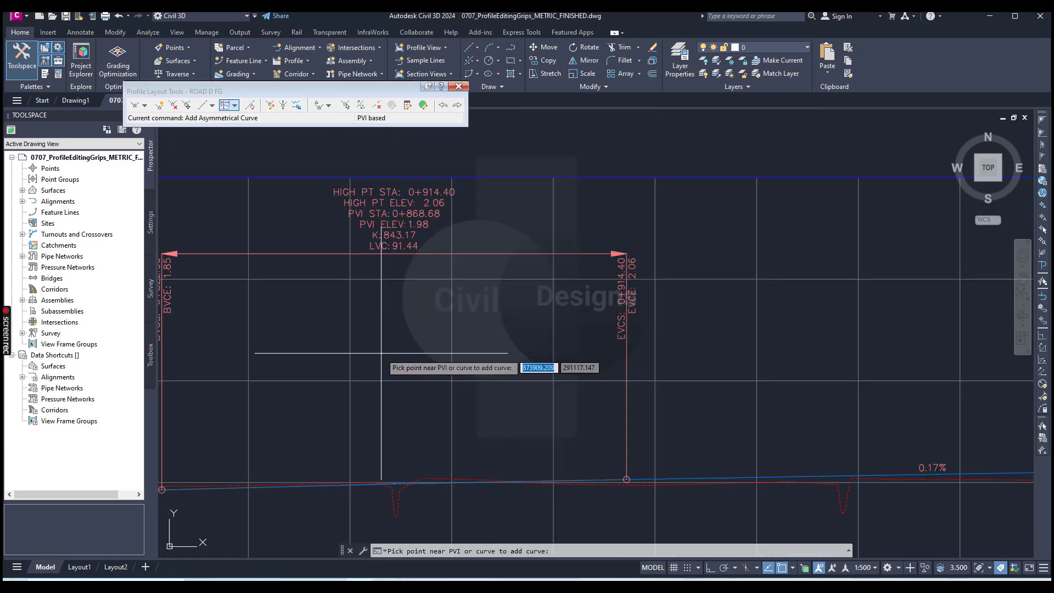
scroll(381, 353, down, 5)
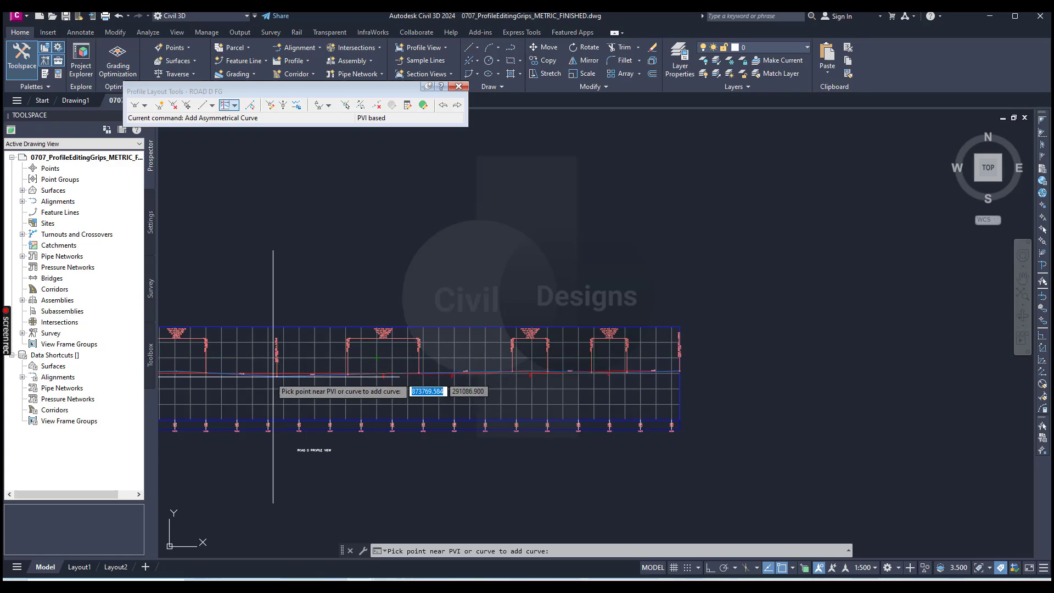
middle_drag(268, 379, 394, 391)
scroll(394, 391, up, 6)
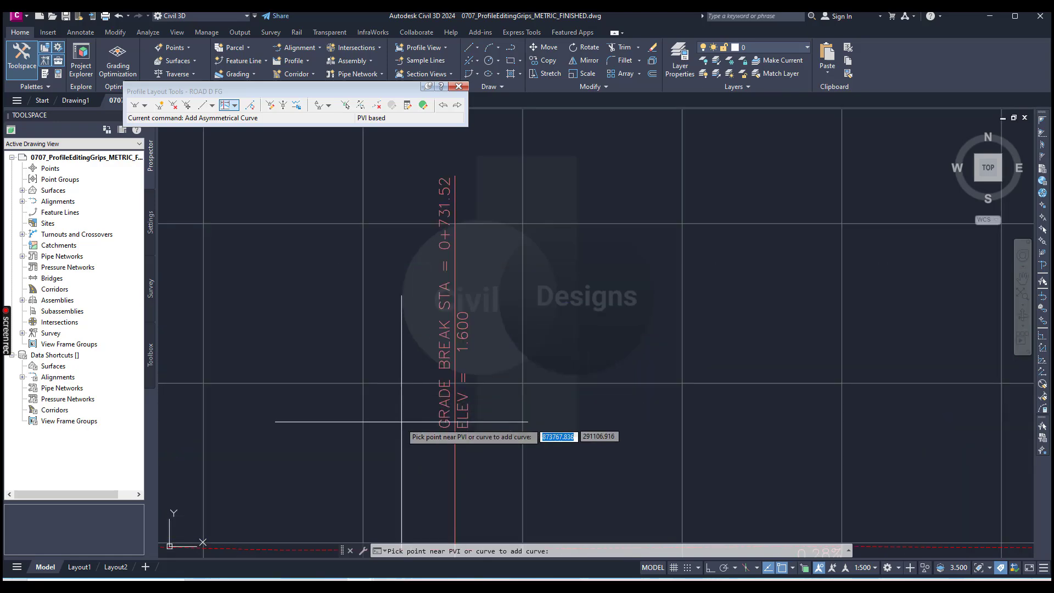
scroll(406, 459, up, 4)
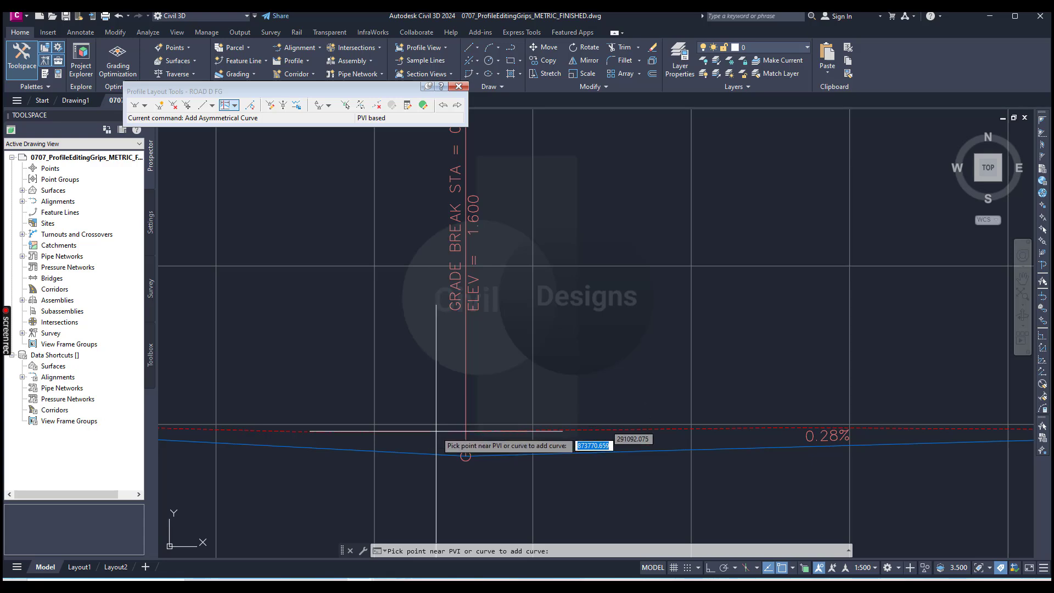
click(440, 470)
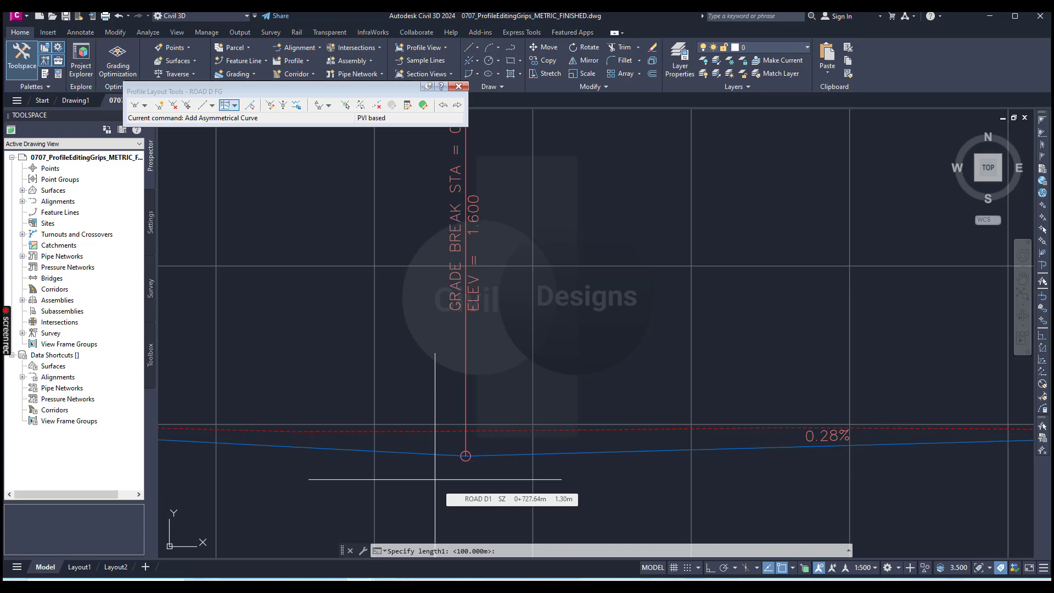
text(45)
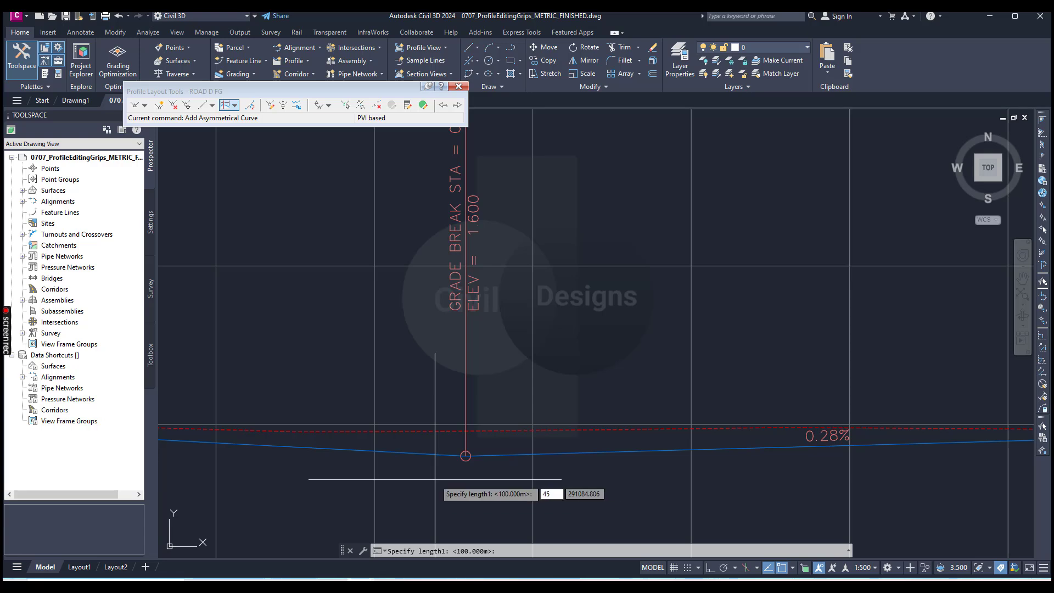
text(.72)
key(Return)
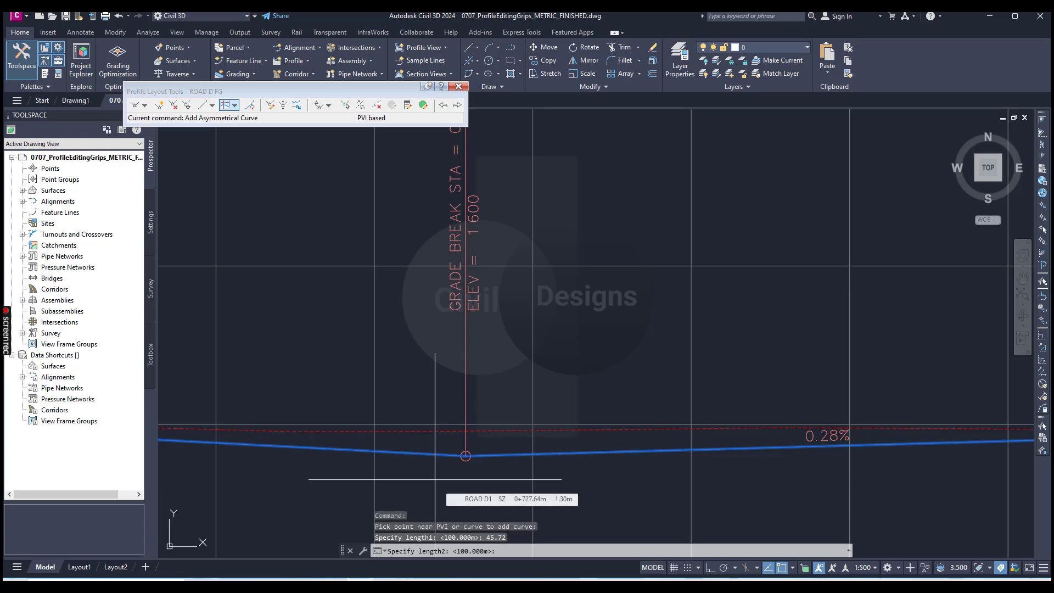
text(30.48)
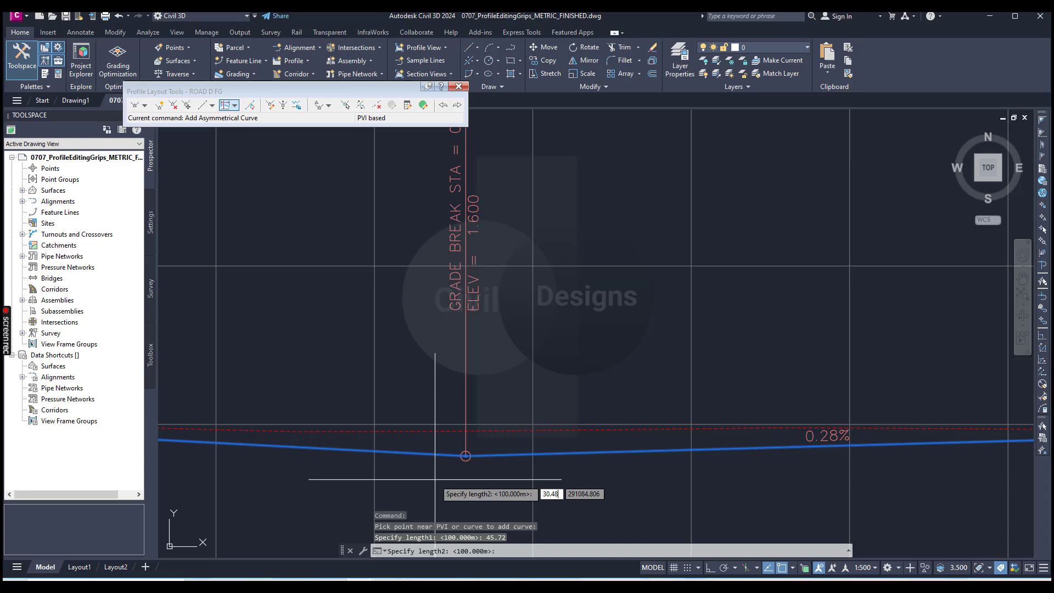
key(Return)
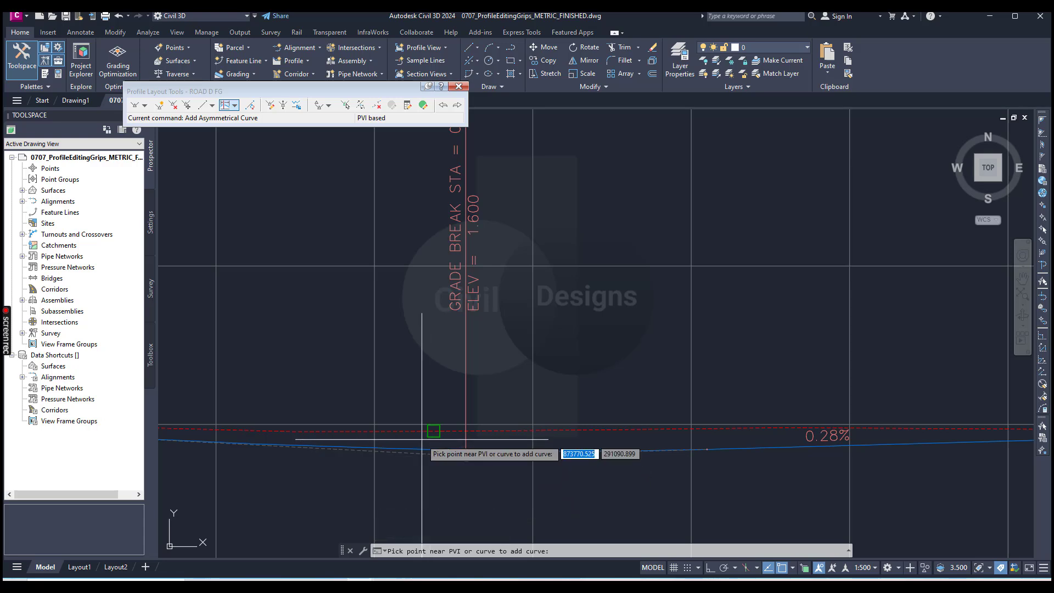
key(Escape)
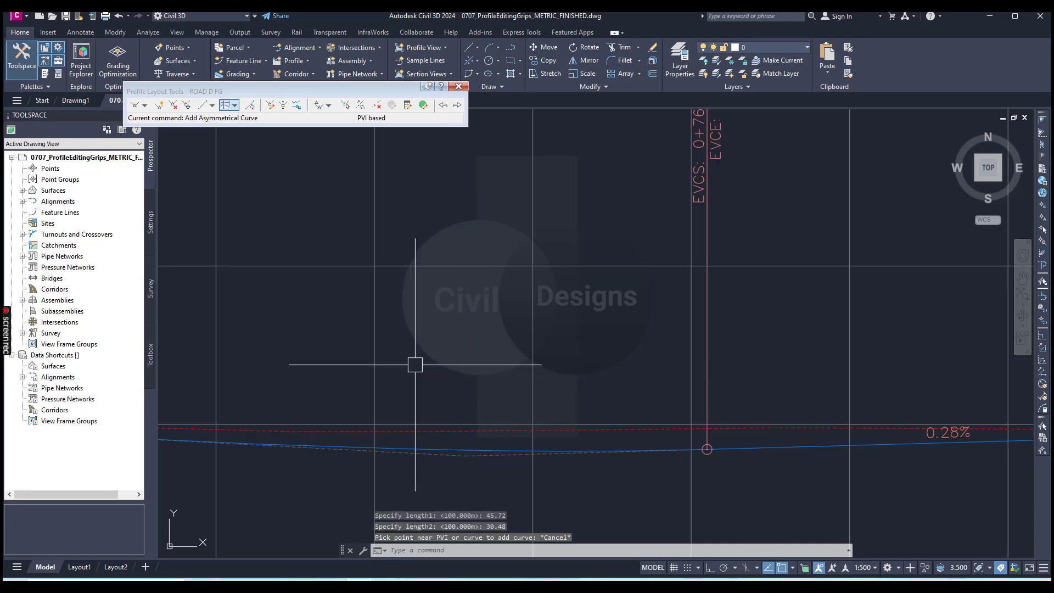
Close the ROAD D FG profile layout tools and examine the vertical curve at PVI station 0+731.52 in the profile view.
scroll(412, 365, down, 5)
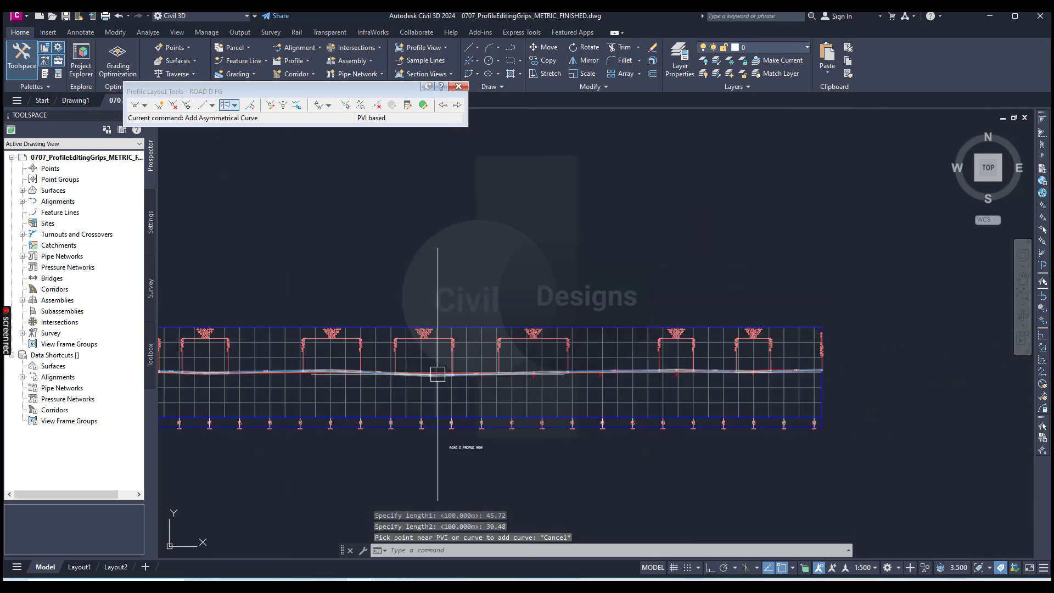
click(461, 86)
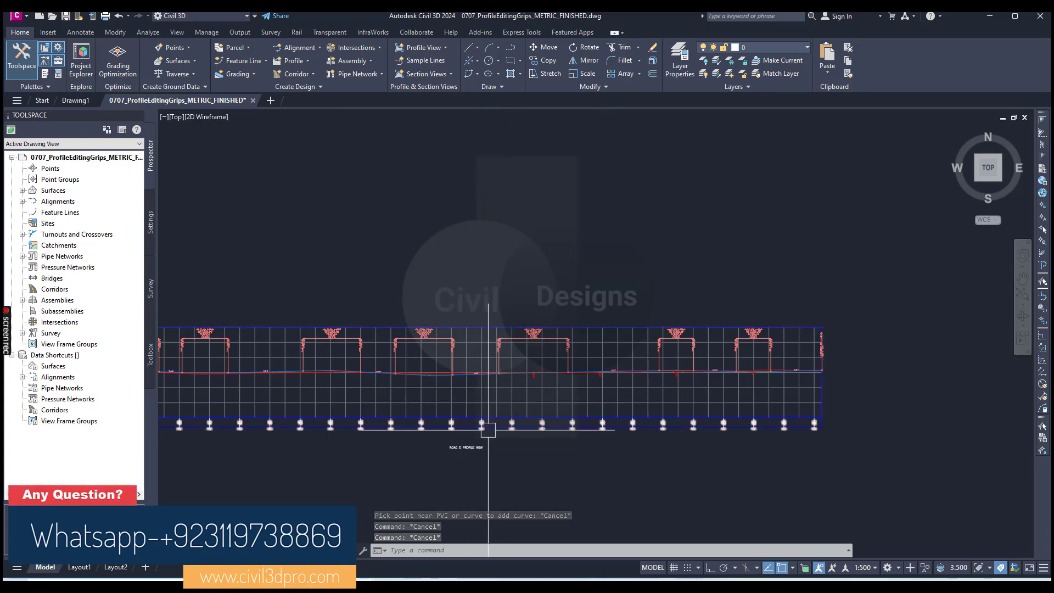
scroll(488, 430, down, 4)
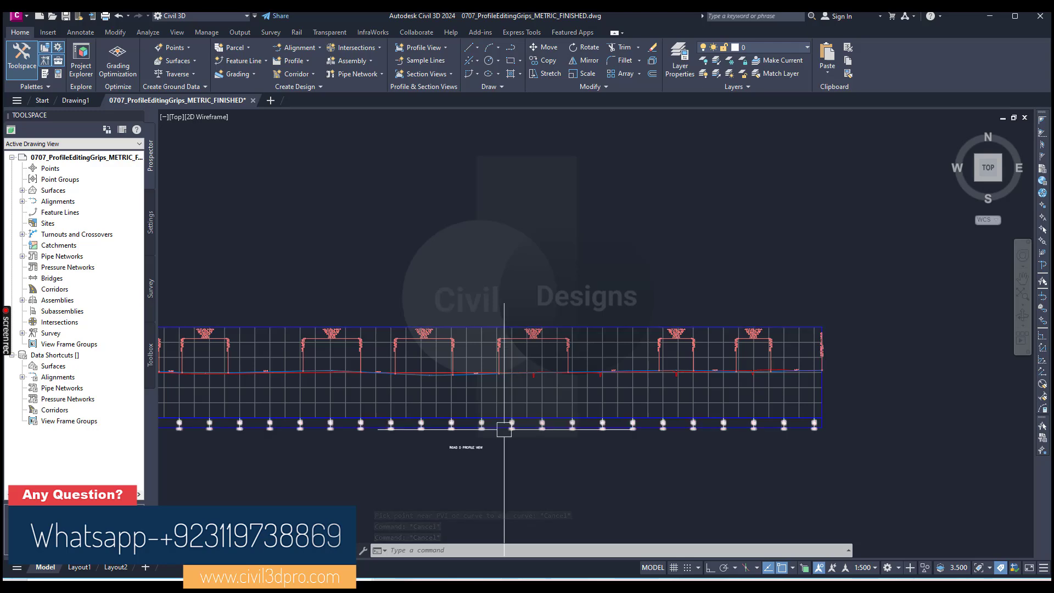
scroll(521, 406, up, 8)
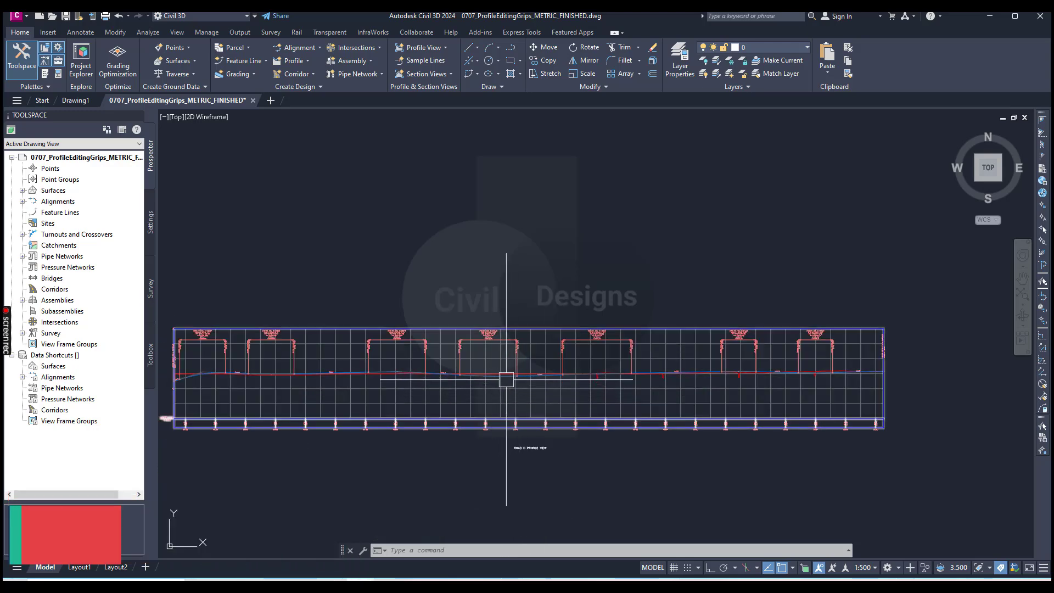
scroll(514, 355, down, 6)
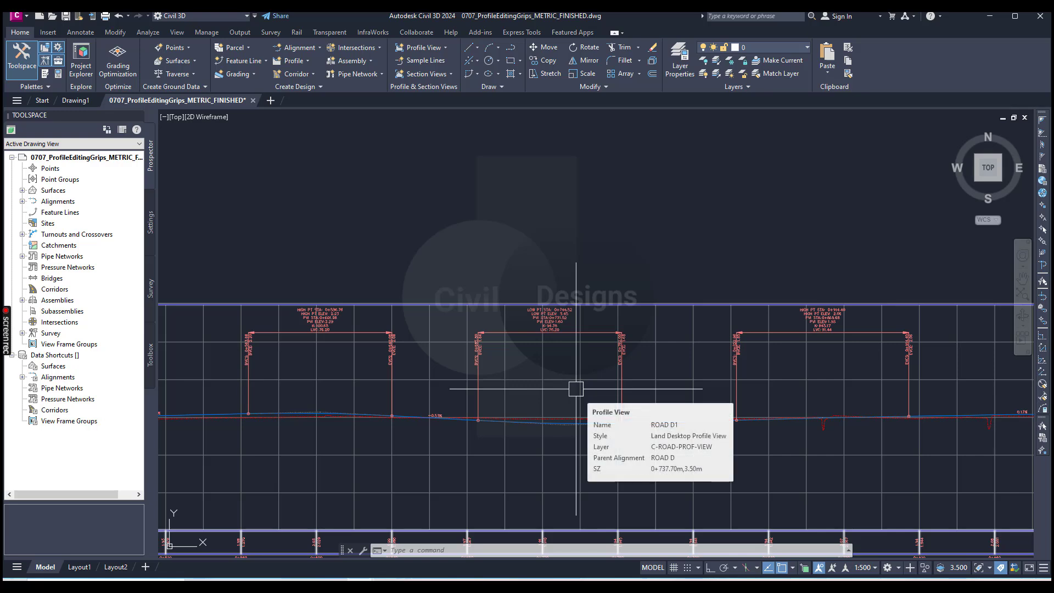
scroll(574, 391, down, 2)
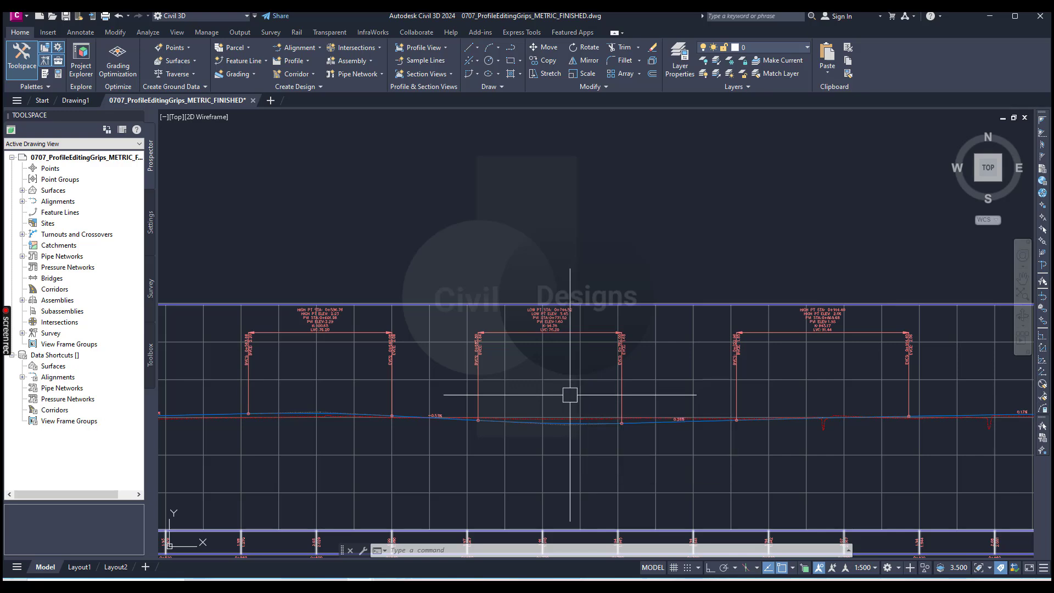
scroll(567, 395, down, 1)
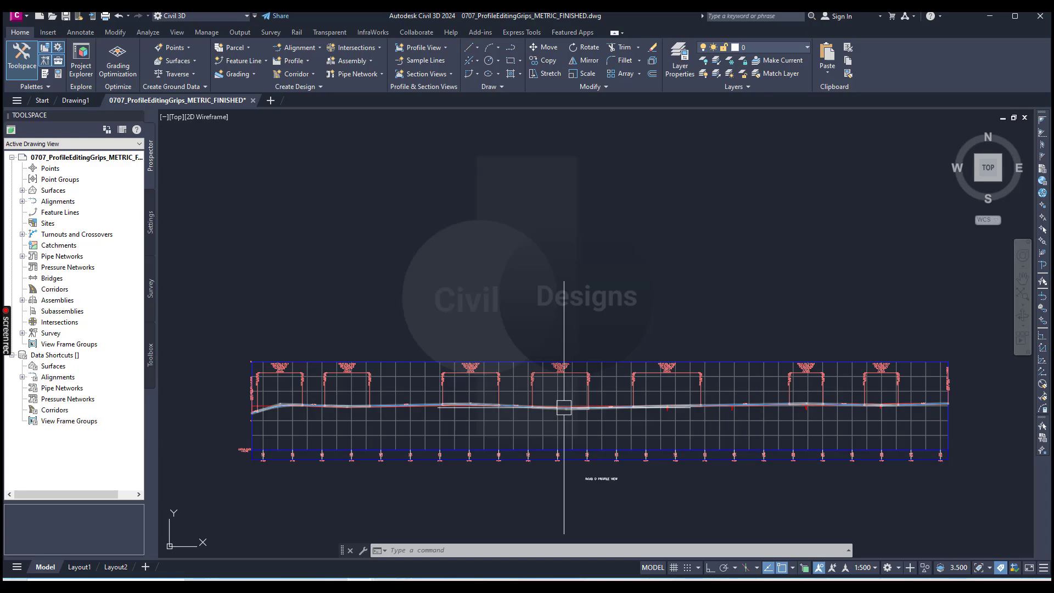
scroll(567, 403, up, 5)
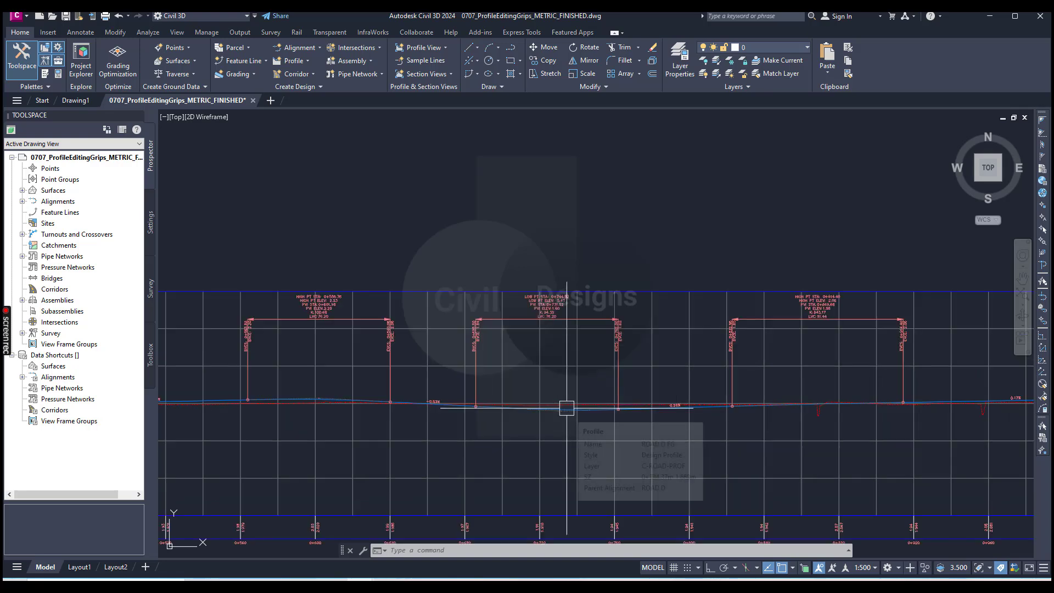